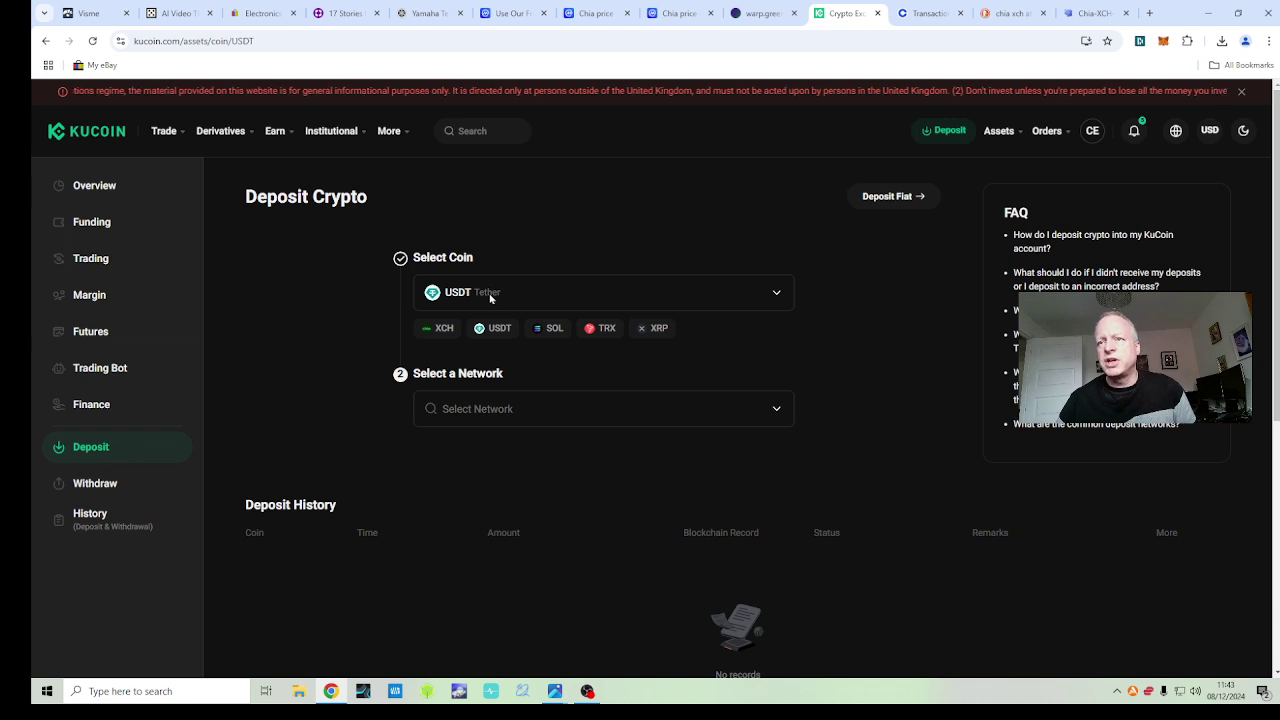
- Search for xch in the deposit coin list and select XCH (Chia Network) as the coin to deposit
{"action": "left_click", "coordinate": [492, 300]}
{"action": "left_click", "coordinate": [544, 273]}
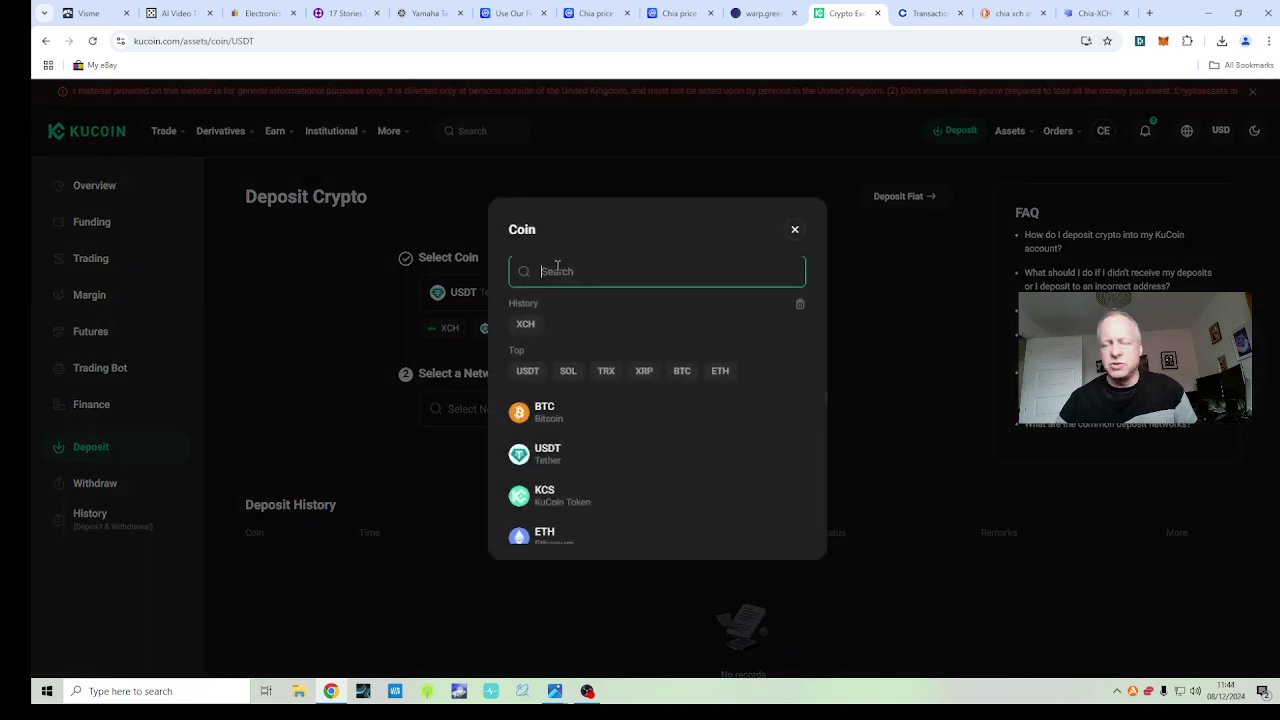
{"action": "type", "text": "xch"}
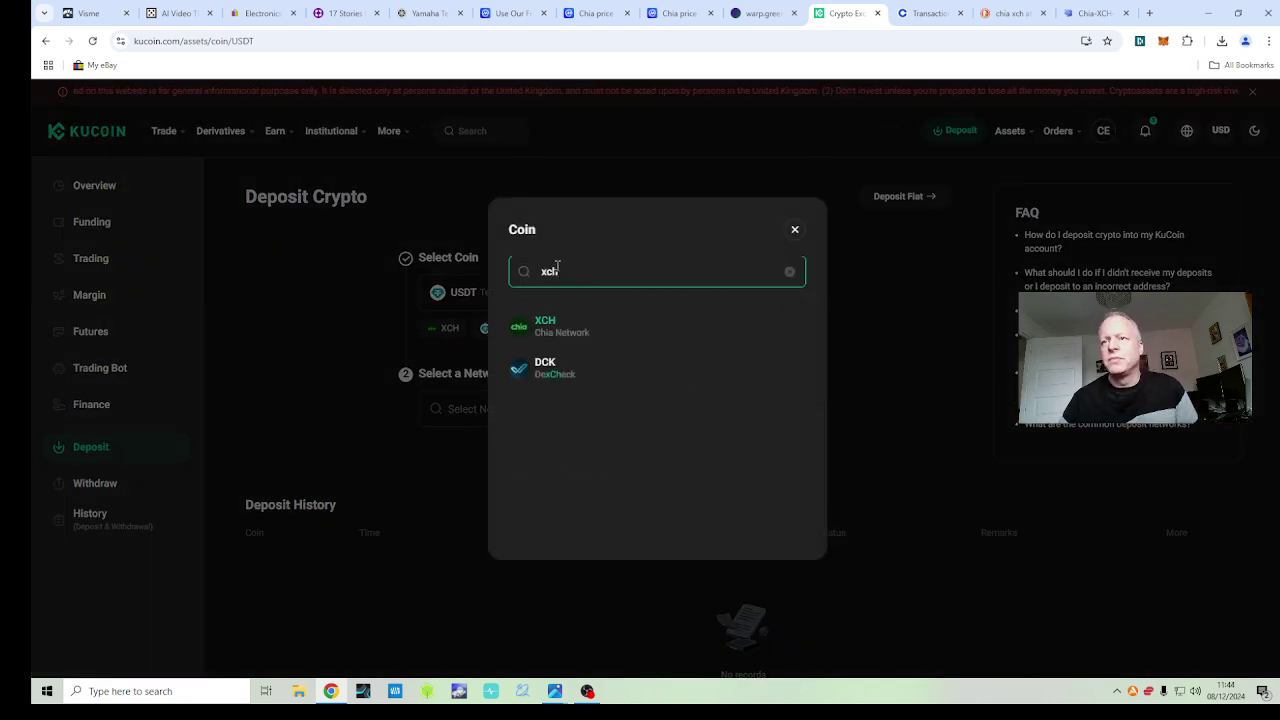
{"action": "left_click", "coordinate": [558, 334]}
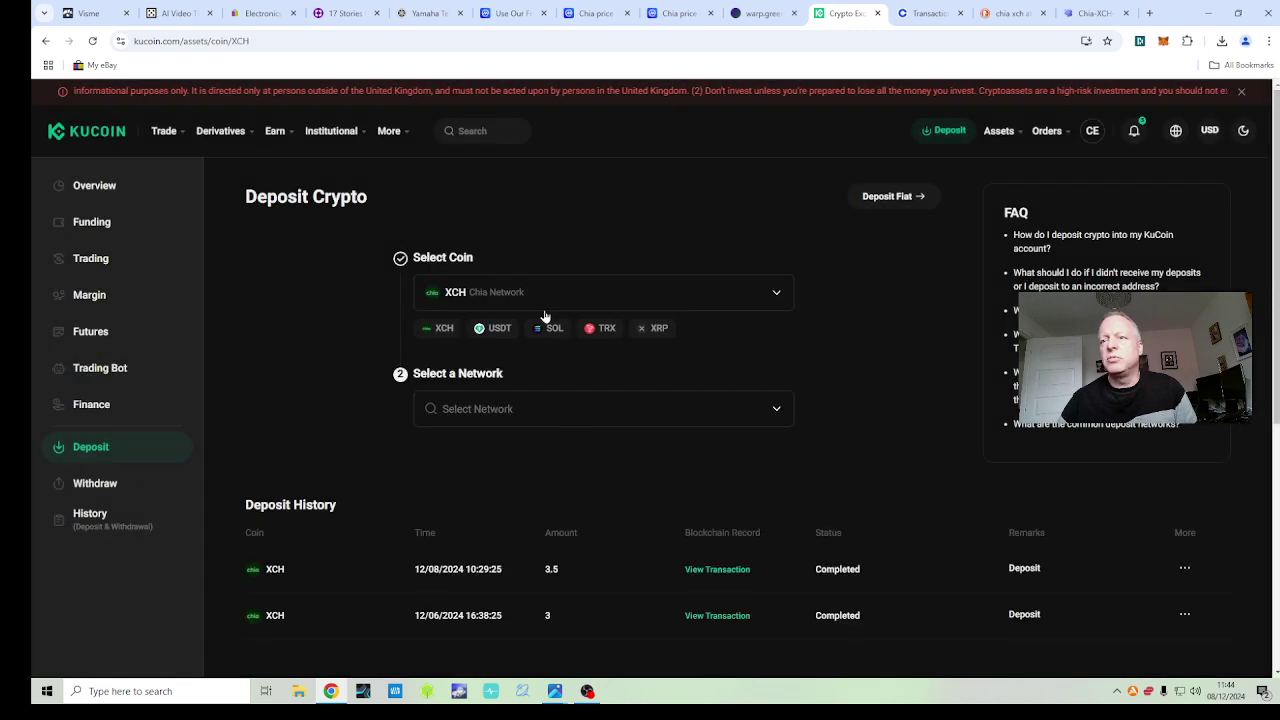
- Set the deposit network to XCH Chia(xch) and review the deposit address, target account and minimum amount
{"action": "scroll", "coordinate": [575, 401], "scroll_direction": "down", "scroll_amount": 1}
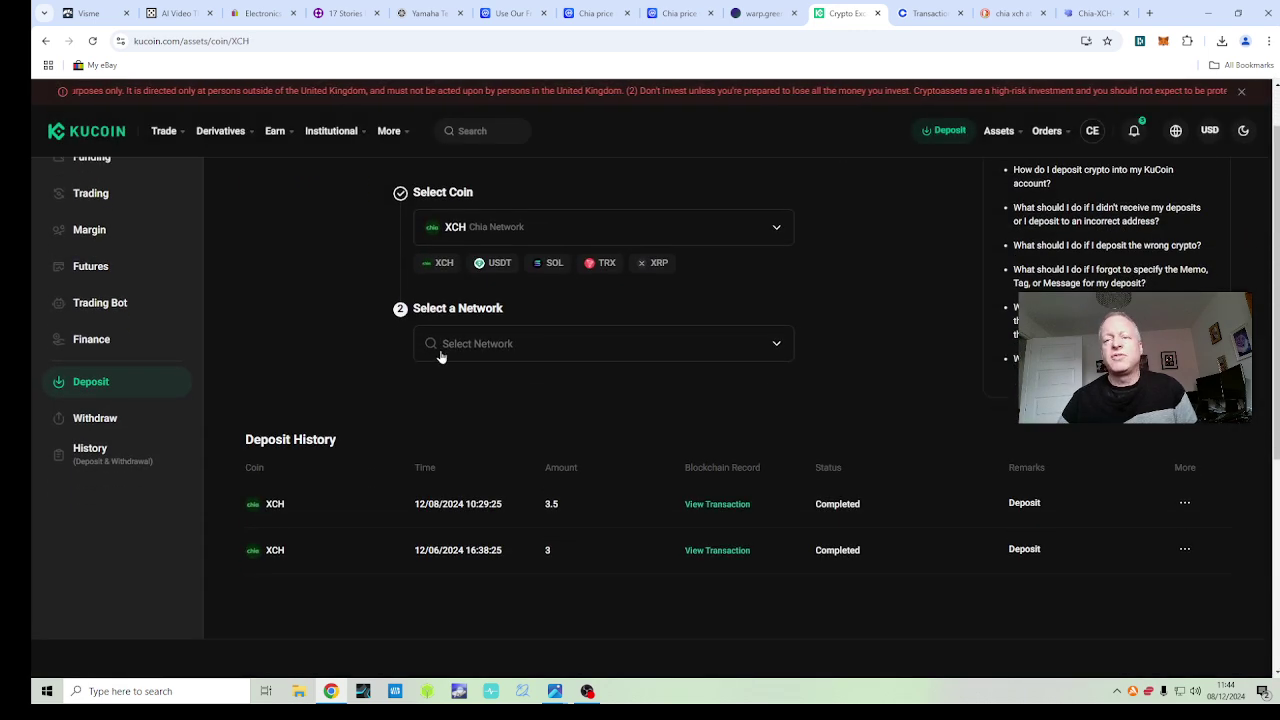
{"action": "left_click", "coordinate": [505, 350]}
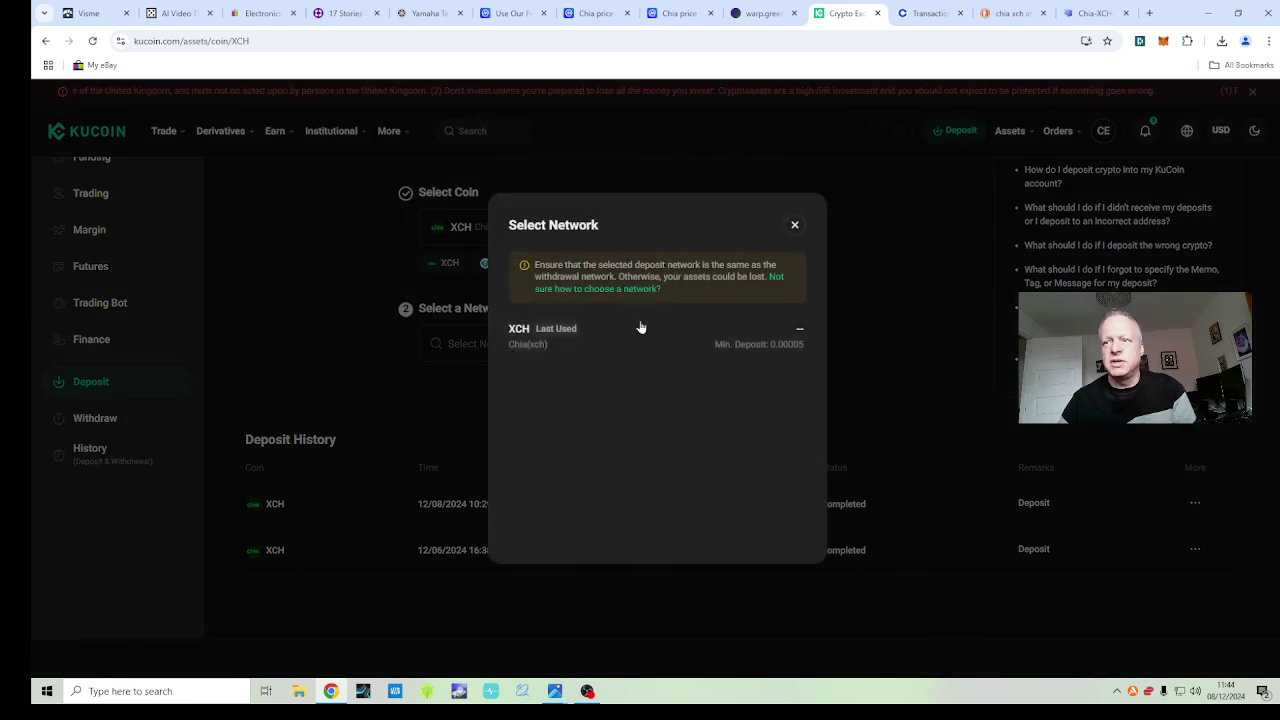
{"action": "left_click", "coordinate": [556, 339]}
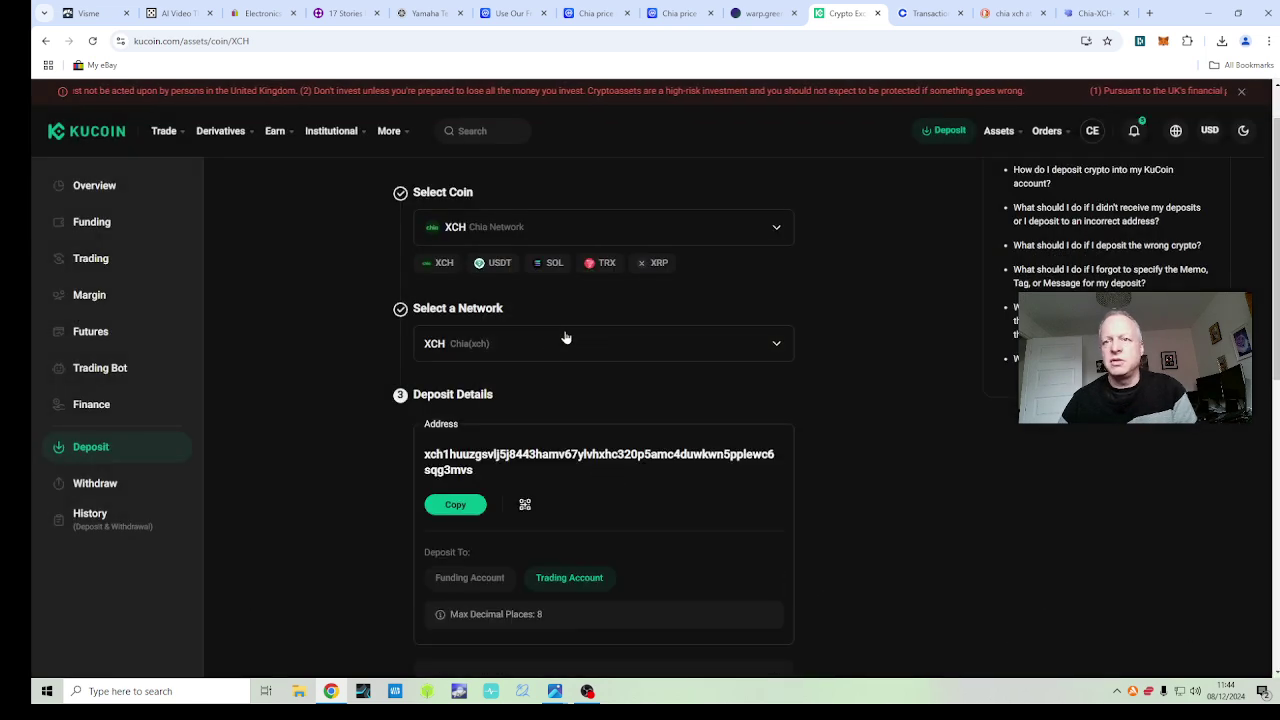
{"action": "scroll", "coordinate": [347, 359], "scroll_direction": "down", "scroll_amount": 1}
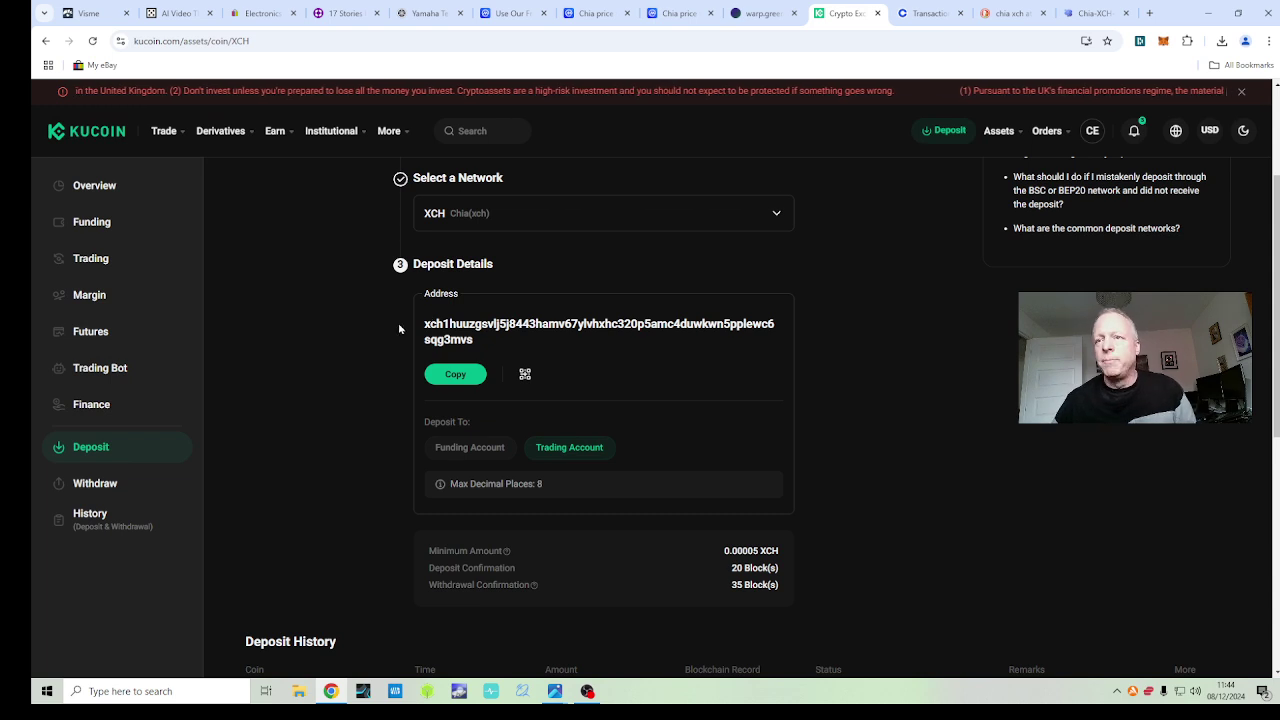
{"action": "scroll", "coordinate": [385, 325], "scroll_direction": "up", "scroll_amount": 1}
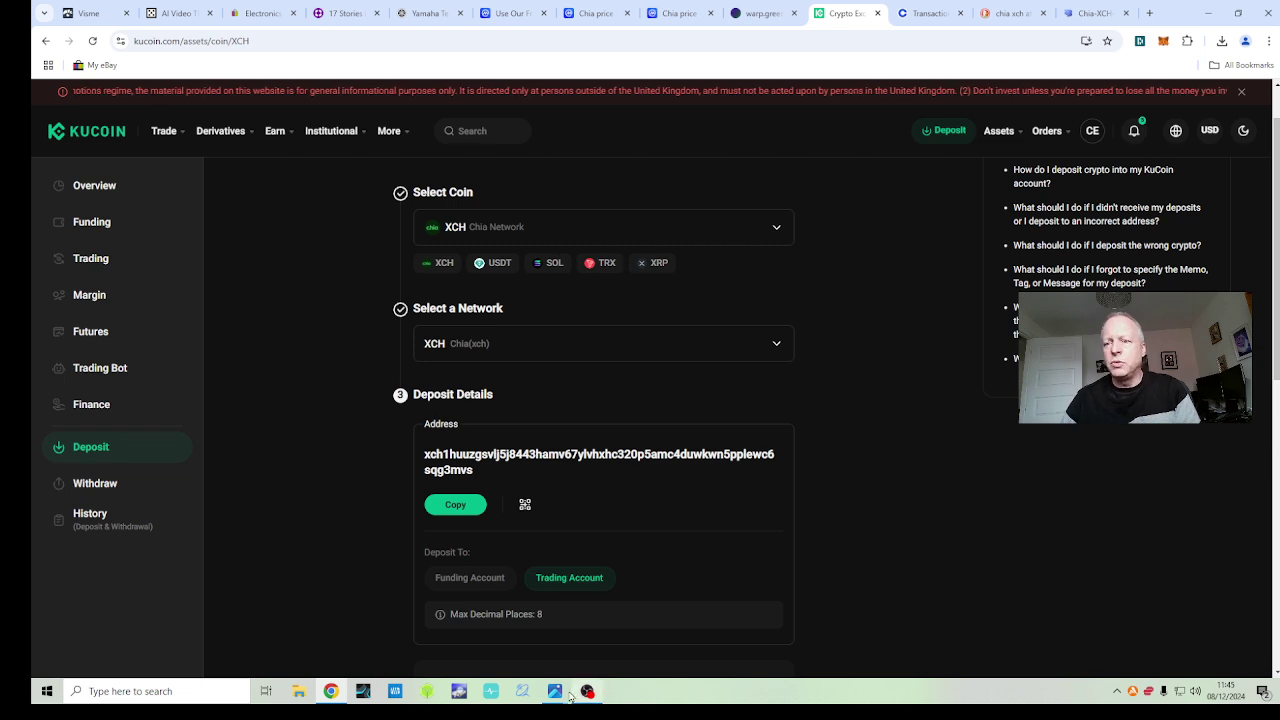
- Switch to the image viewer and read the Off-ramp XCH slides Screen1.jpg and Screen2.jpg
{"action": "mouse_move", "coordinate": [556, 698]}
{"action": "left_click", "coordinate": [491, 648]}
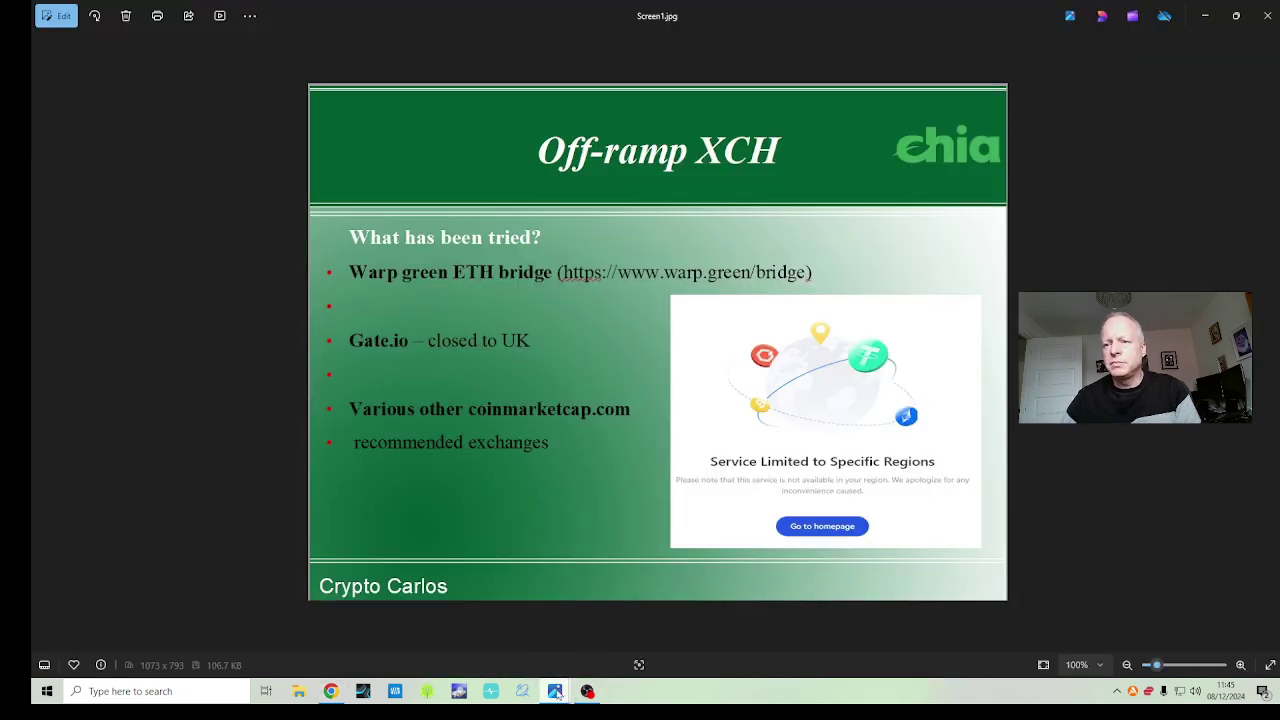
{"action": "mouse_move", "coordinate": [557, 695]}
{"action": "left_click", "coordinate": [620, 643]}
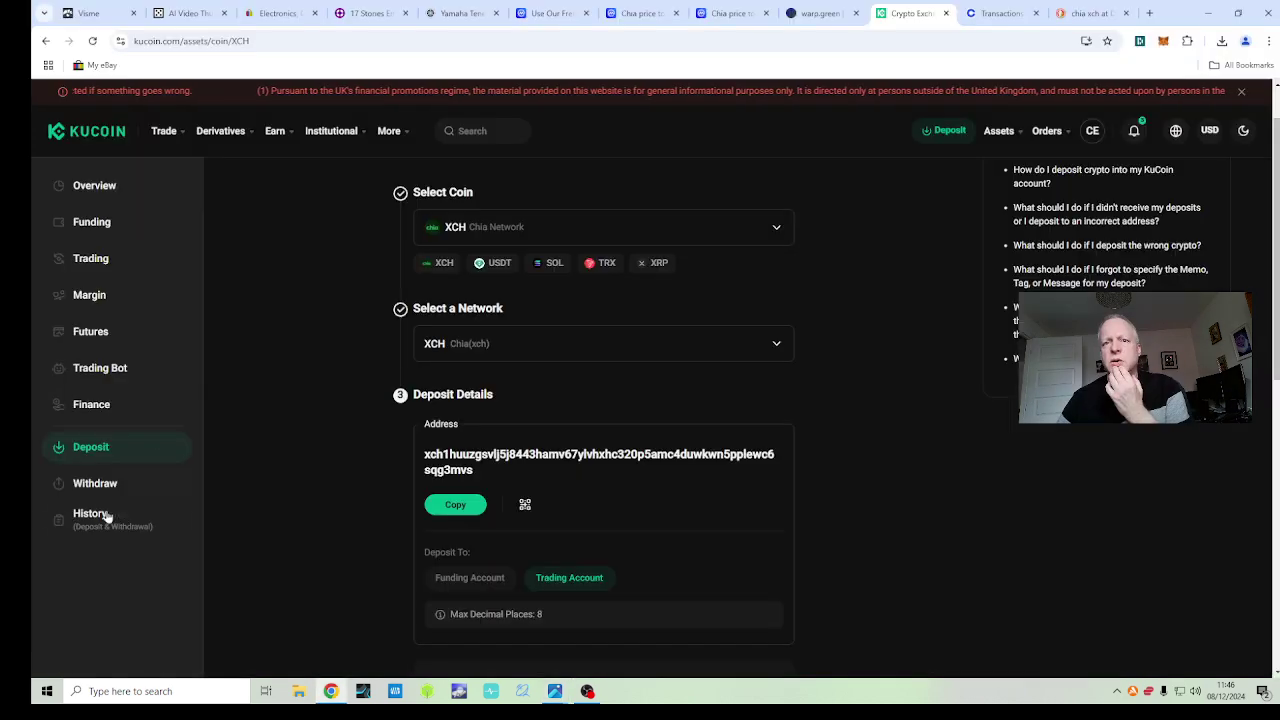
- Open KuCoin's deposit history, reread the solution slide Screen2.jpg, and minimise the image viewer
{"action": "left_click", "coordinate": [97, 523]}
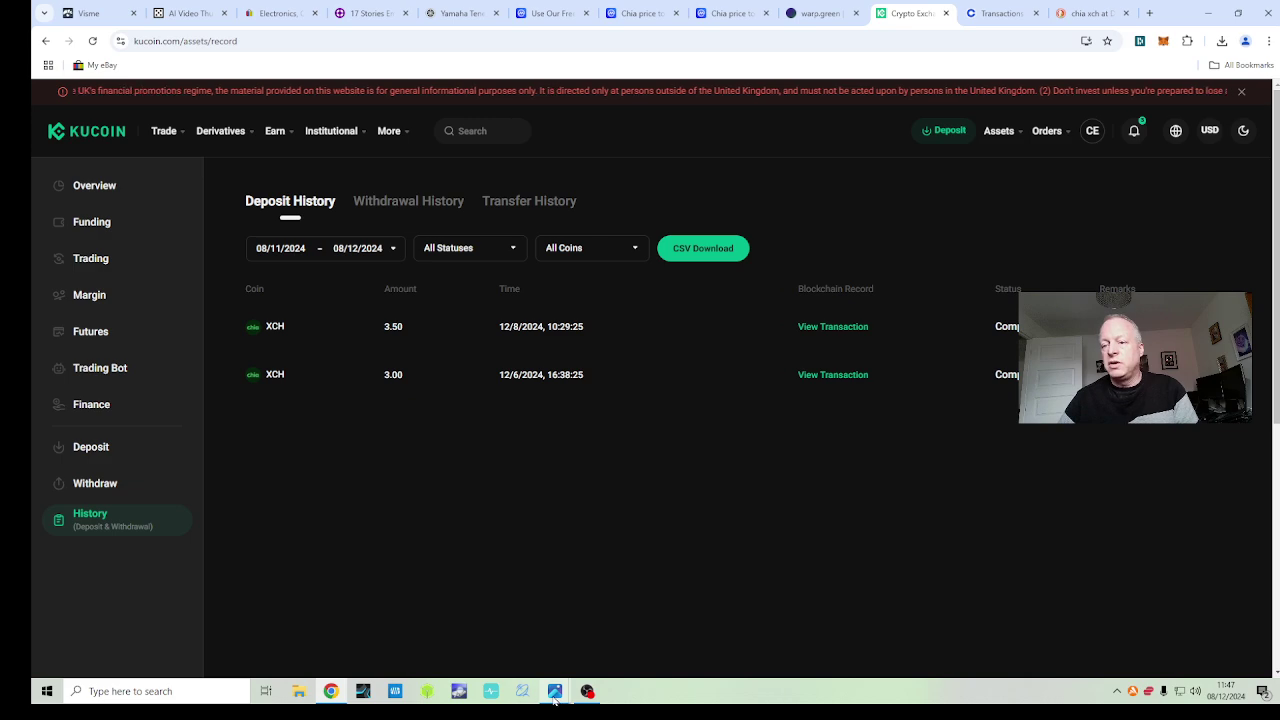
{"action": "mouse_move", "coordinate": [555, 700]}
{"action": "left_click", "coordinate": [592, 615]}
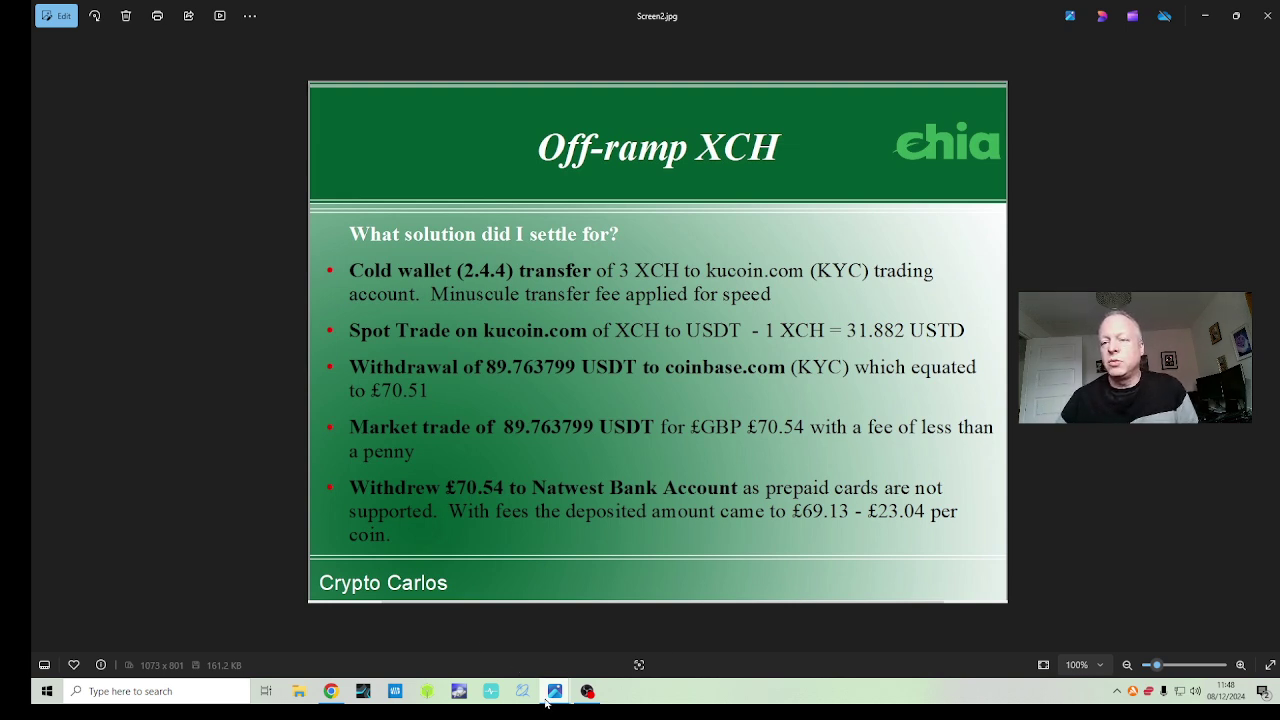
{"action": "mouse_move", "coordinate": [552, 704]}
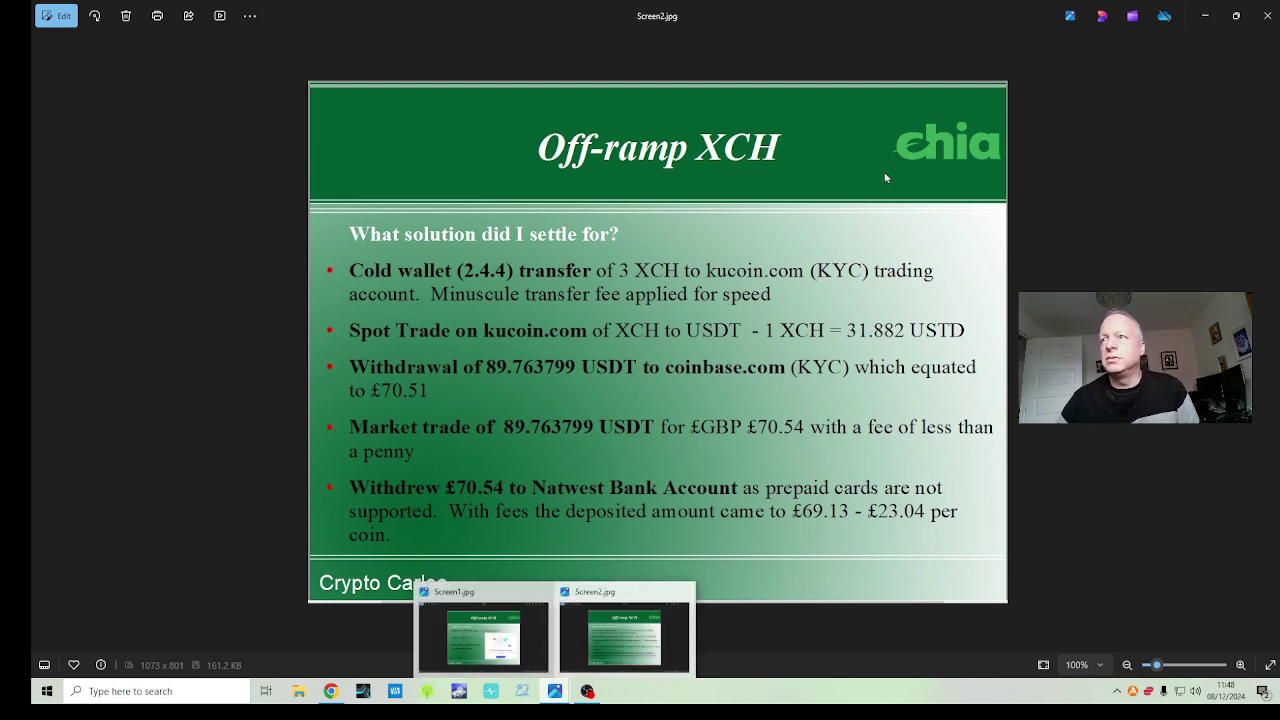
{"action": "left_click", "coordinate": [1205, 16]}
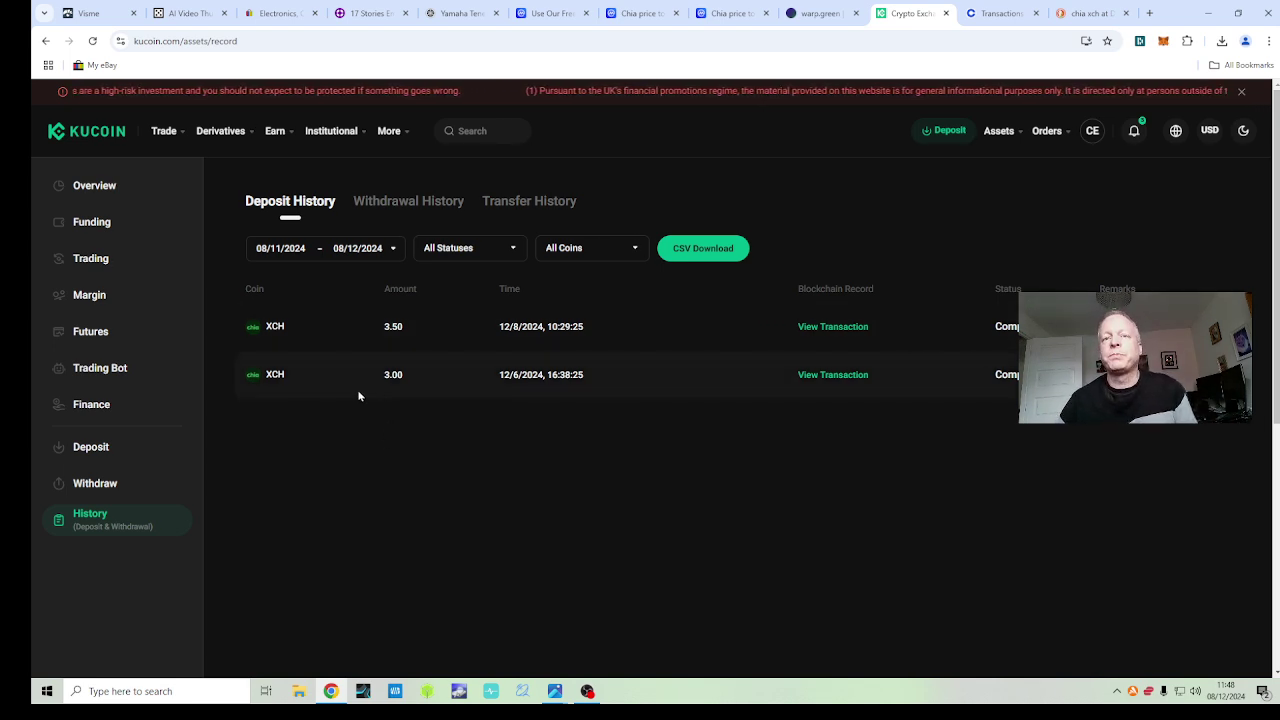
- Find XCH in the trading account by searching for xch and open its XCH/USDT trading page
{"action": "left_click", "coordinate": [93, 258]}
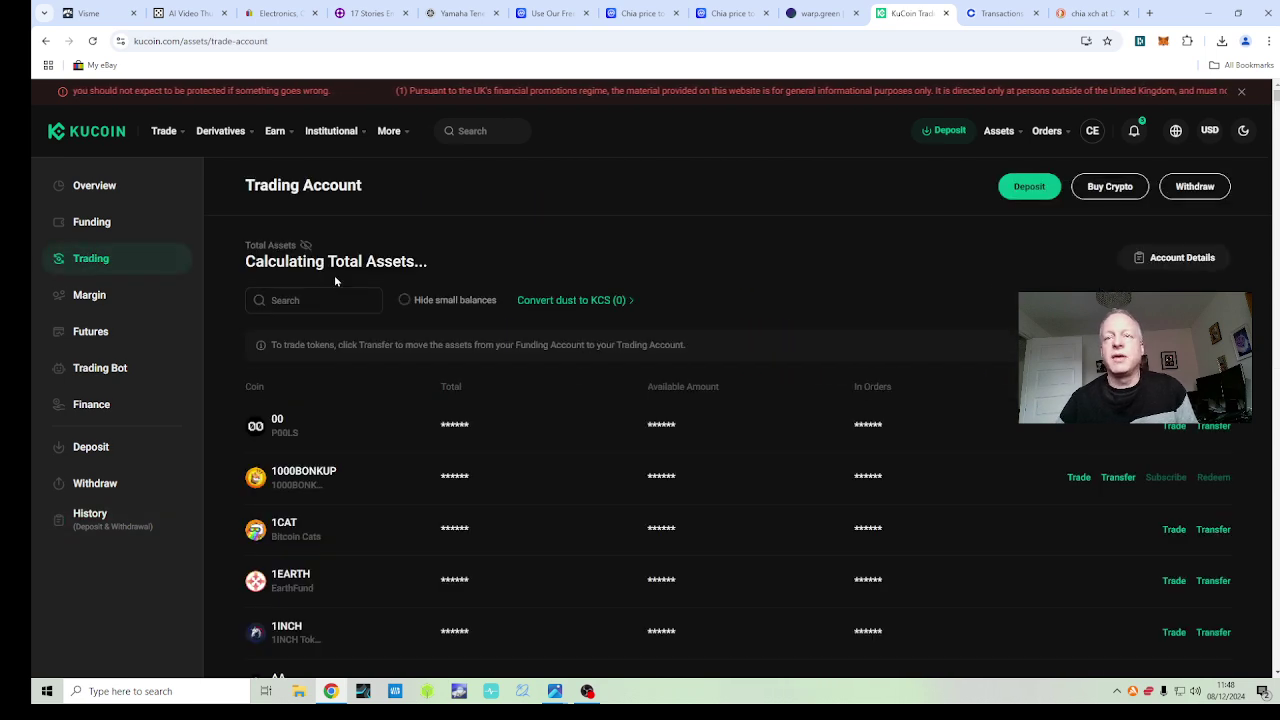
{"action": "left_click", "coordinate": [302, 310]}
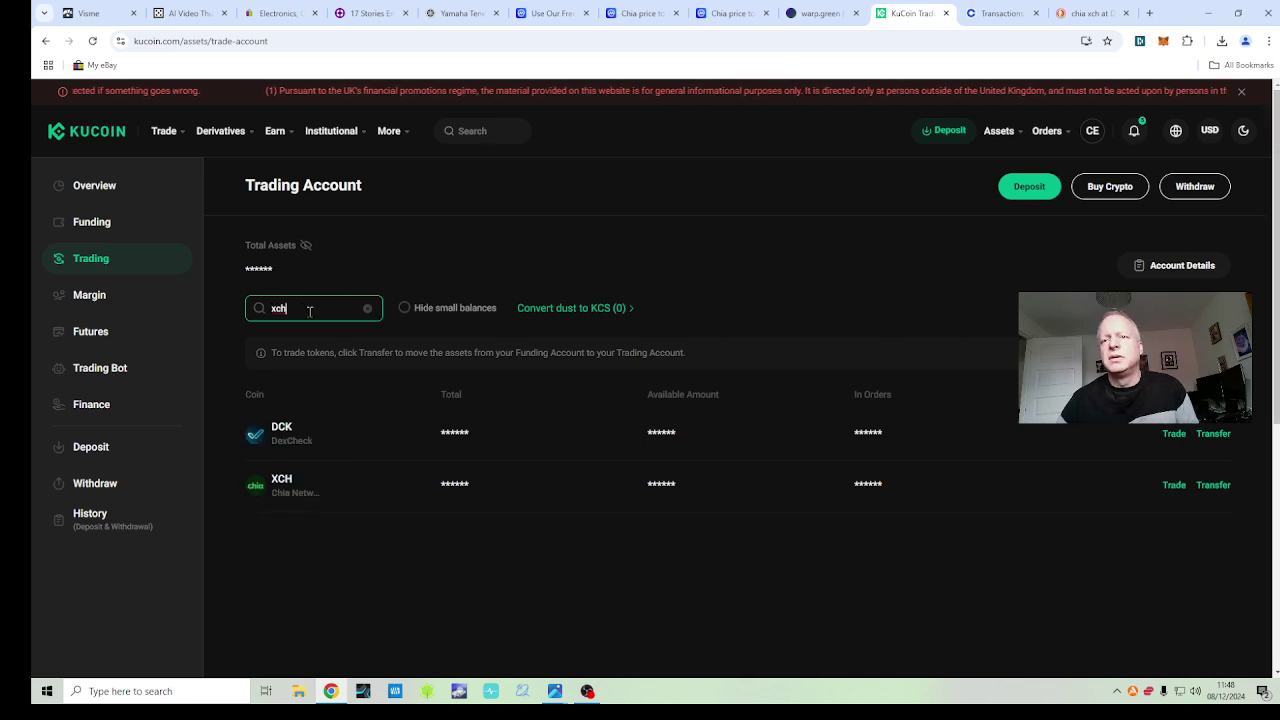
{"action": "left_click", "coordinate": [1174, 486]}
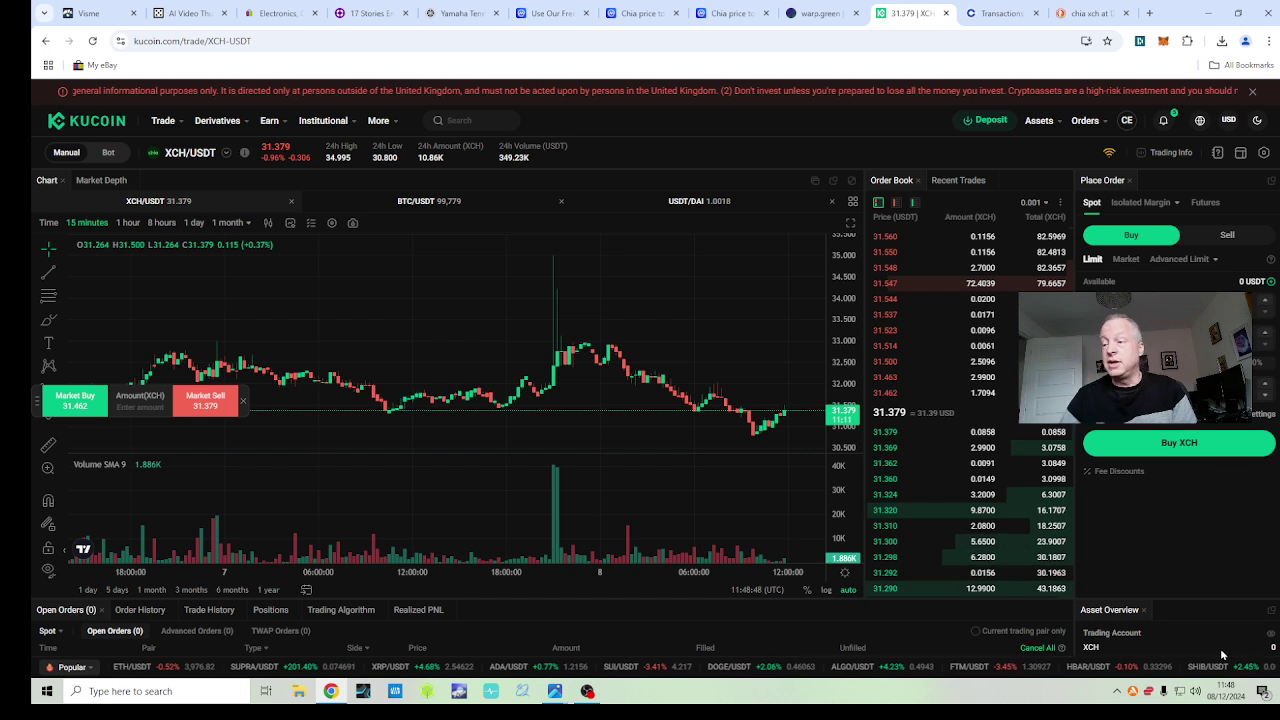
- Set the XCH/USDT spot order form to sell XCH as a Market order
{"action": "left_click", "coordinate": [1220, 238]}
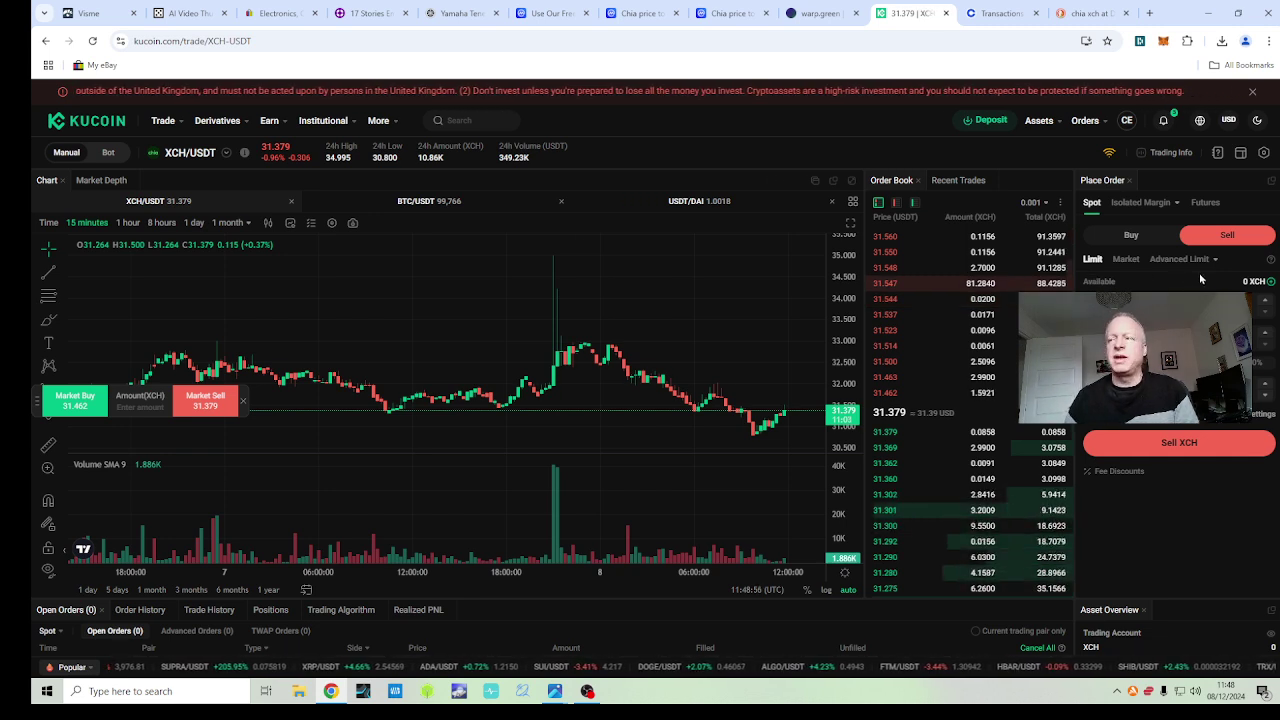
{"action": "left_click", "coordinate": [1125, 259]}
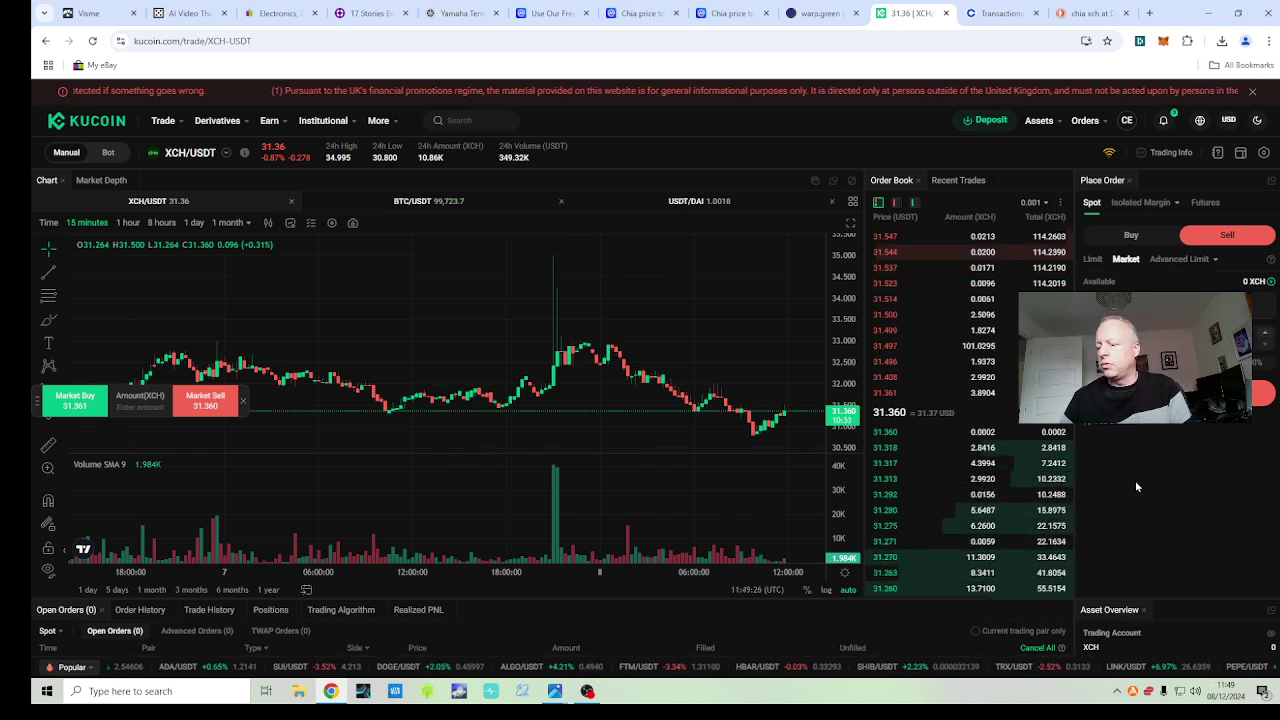
{"action": "mouse_move", "coordinate": [1085, 120]}
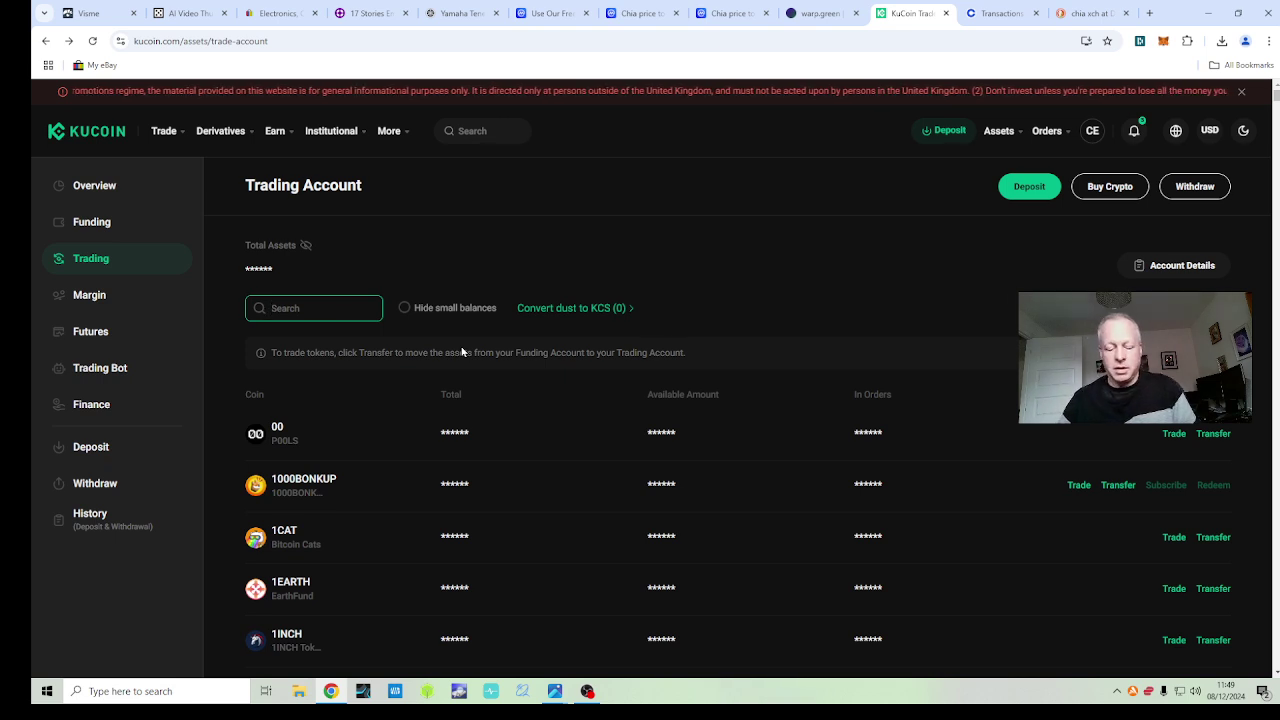
- Search the trading account for usdt and select USDT (Tether) as the coin to withdraw, with the wallet address field active
{"action": "type", "text": "usdt"}
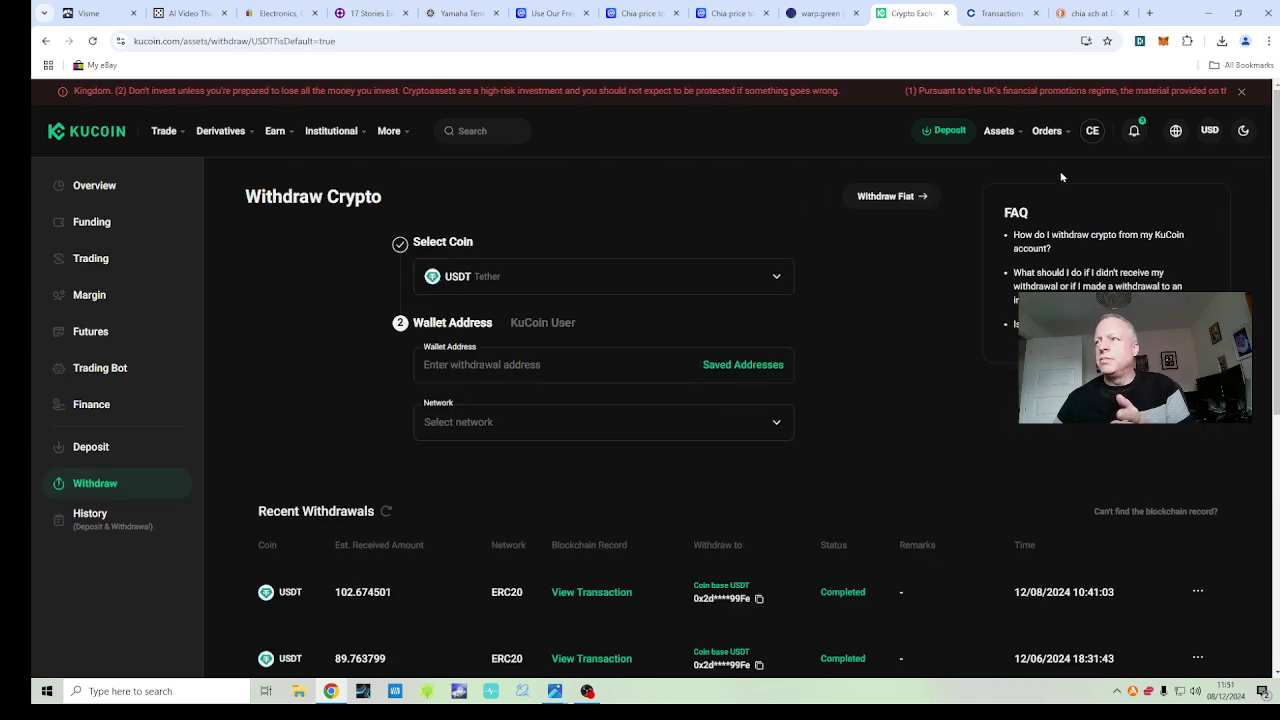
{"action": "mouse_move", "coordinate": [1003, 135]}
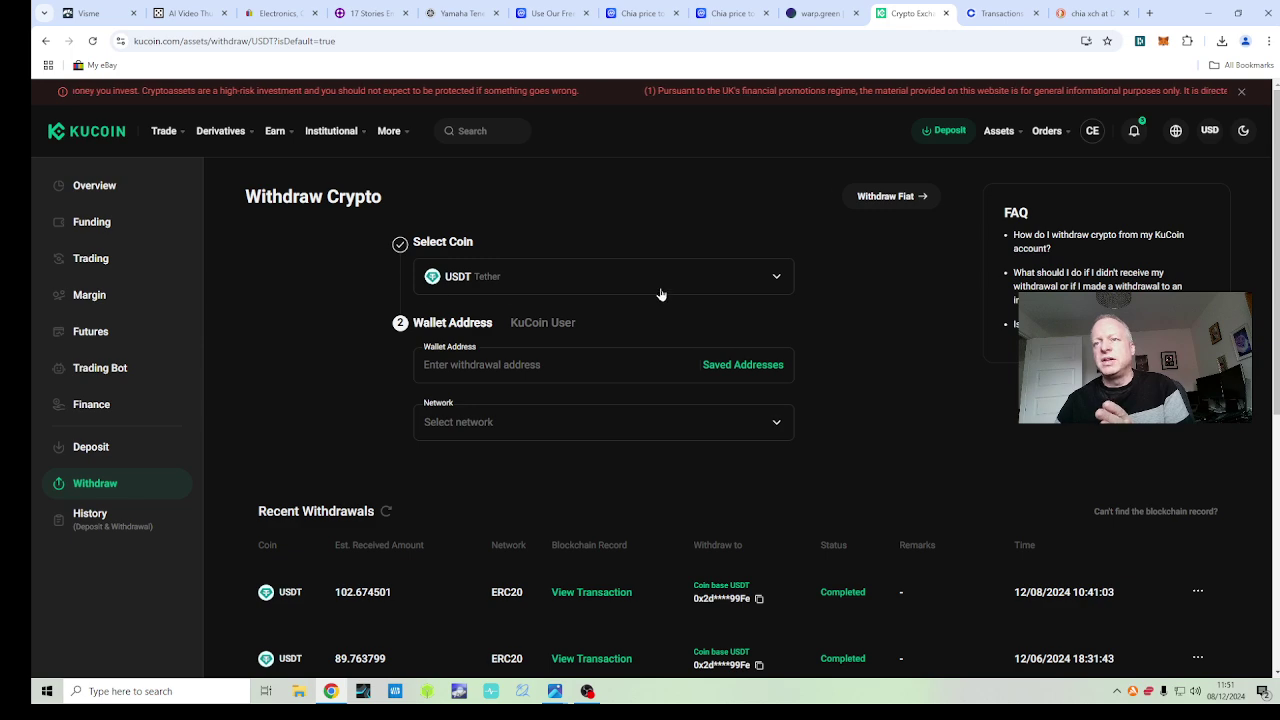
{"action": "left_click", "coordinate": [774, 278]}
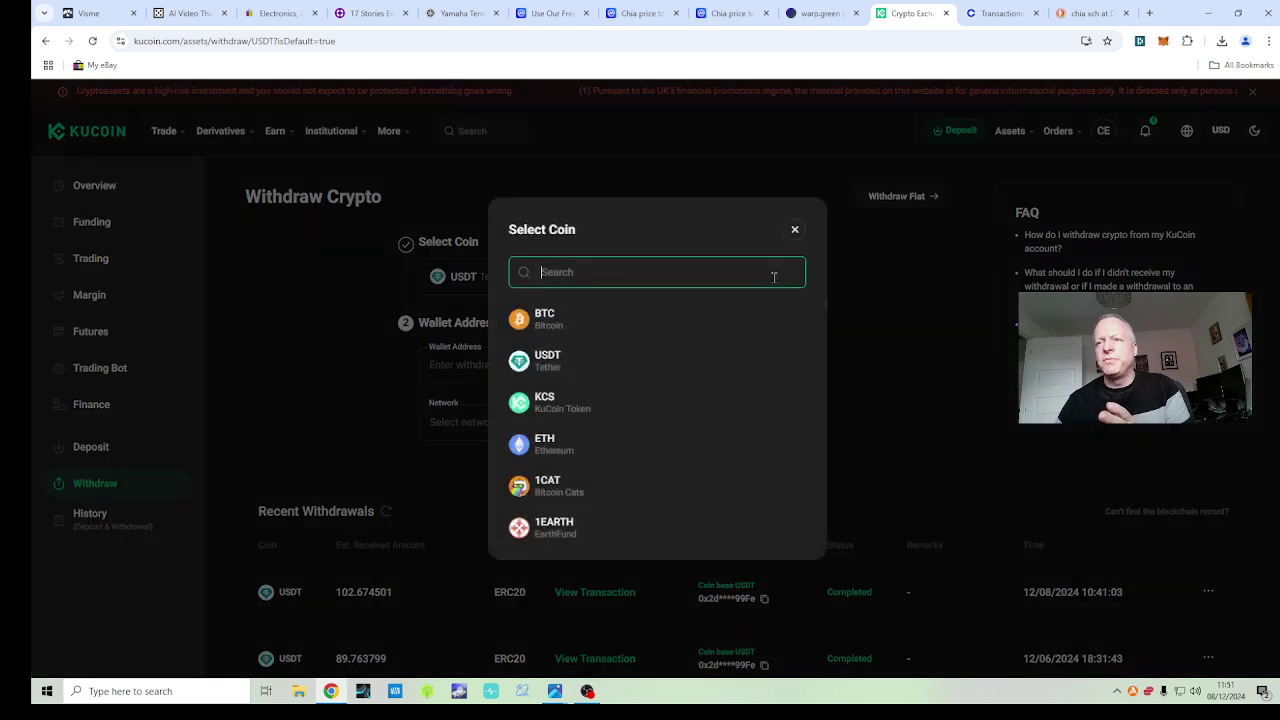
{"action": "left_click", "coordinate": [555, 364]}
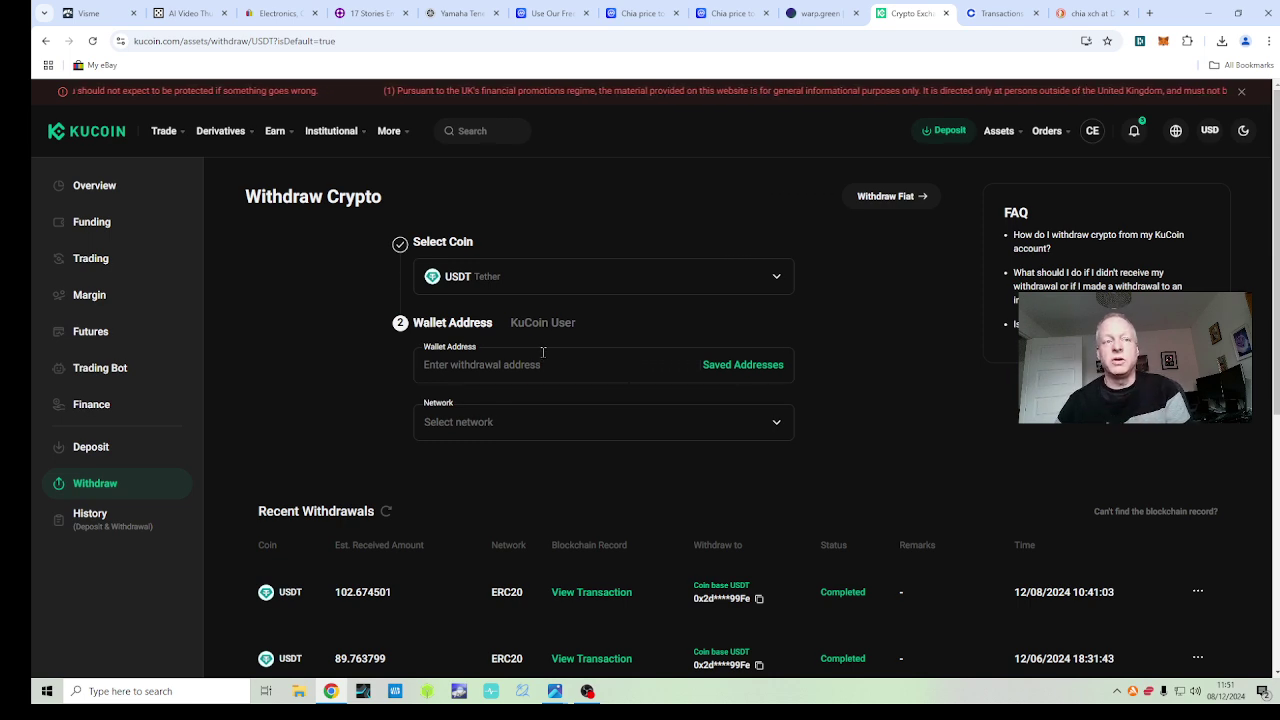
{"action": "left_click", "coordinate": [463, 370]}
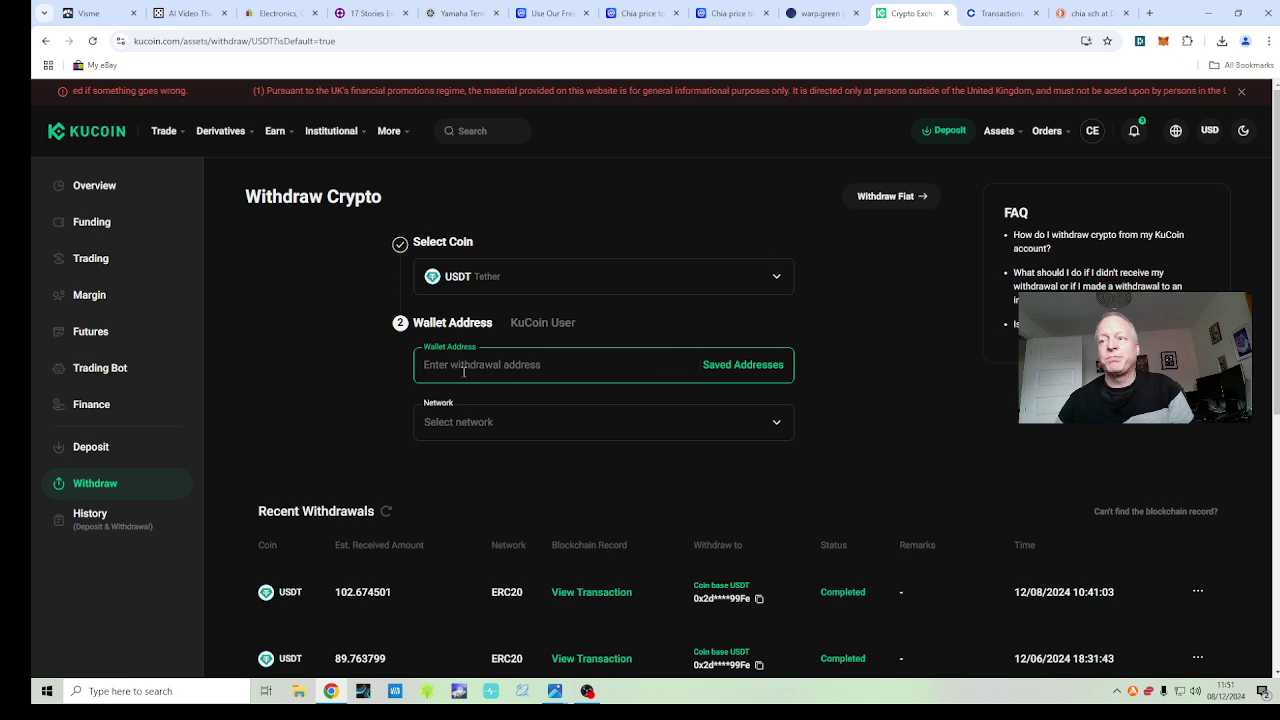
- Switch to Coinbase and copy the account's USDT receiving address on the Ethereum network
{"action": "left_click", "coordinate": [999, 13]}
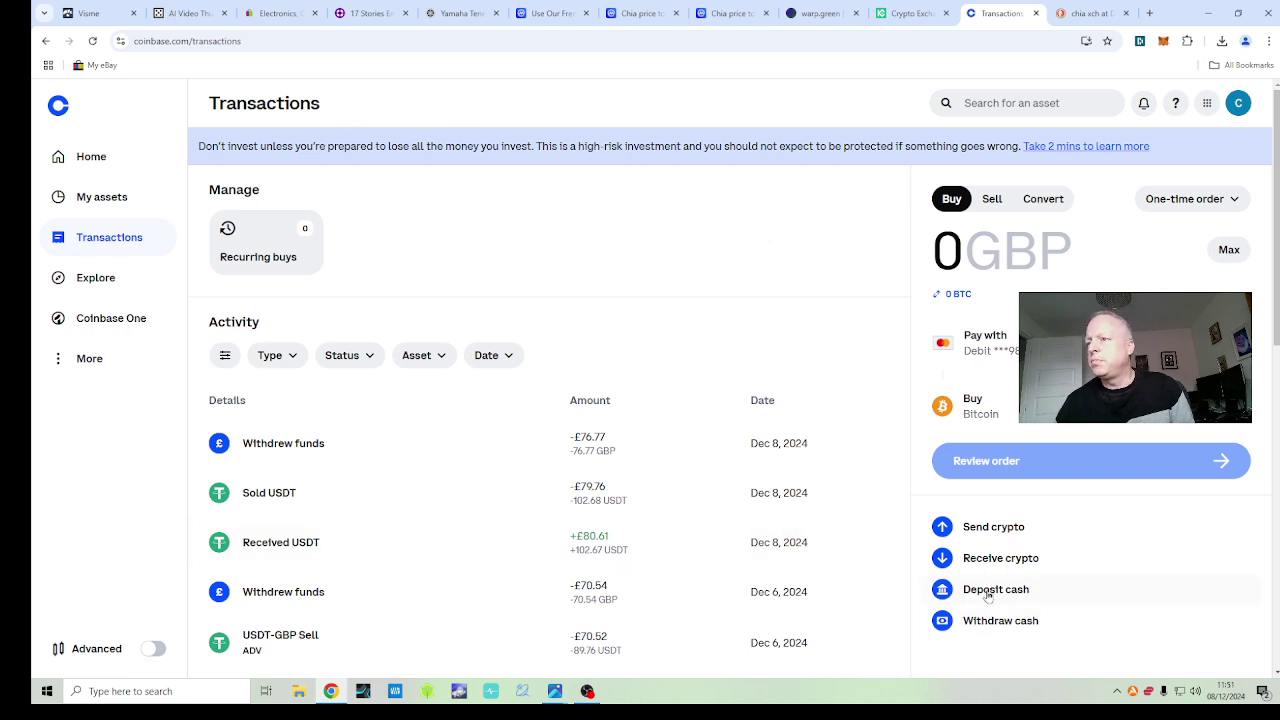
{"action": "left_click", "coordinate": [1000, 558]}
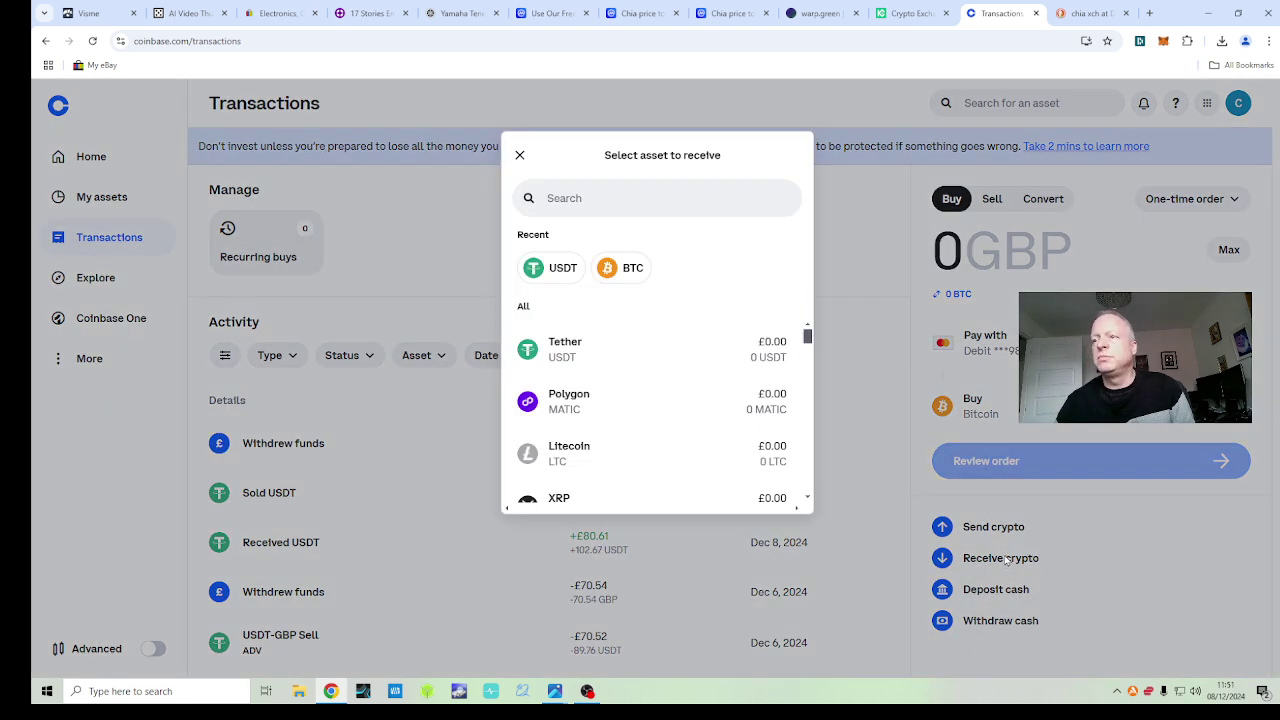
{"action": "left_click", "coordinate": [548, 270]}
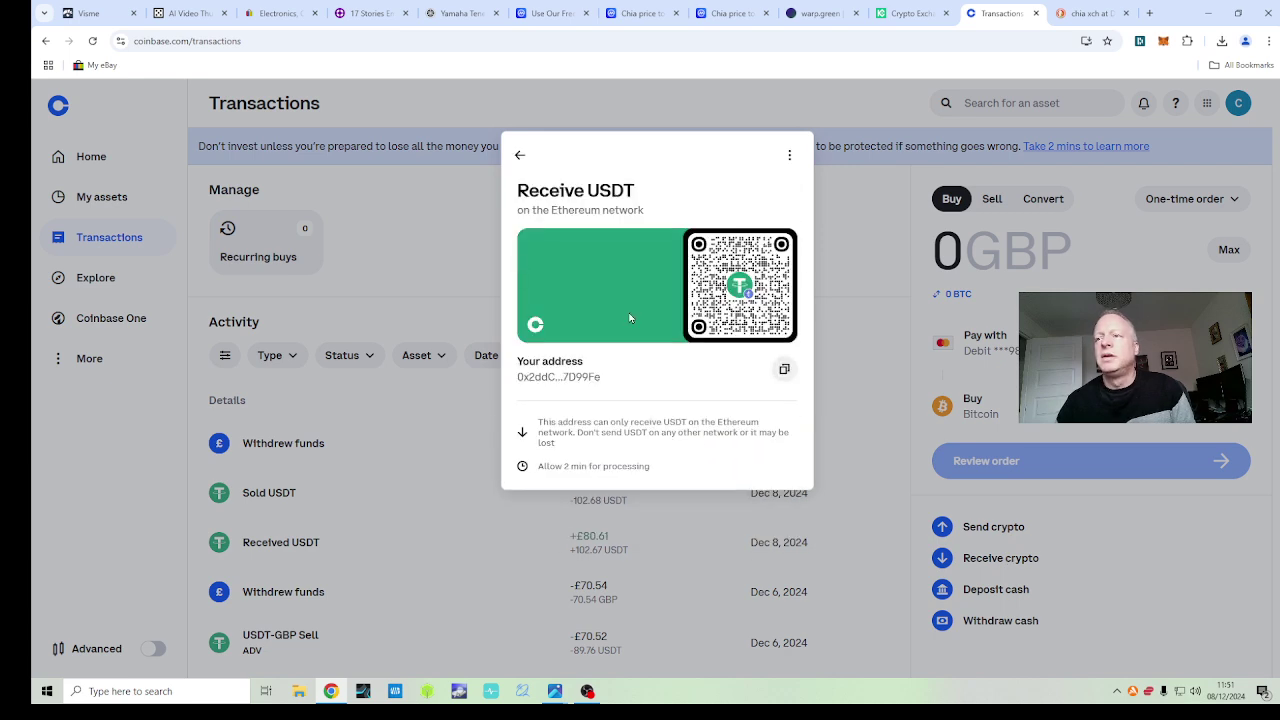
{"action": "left_click", "coordinate": [785, 371]}
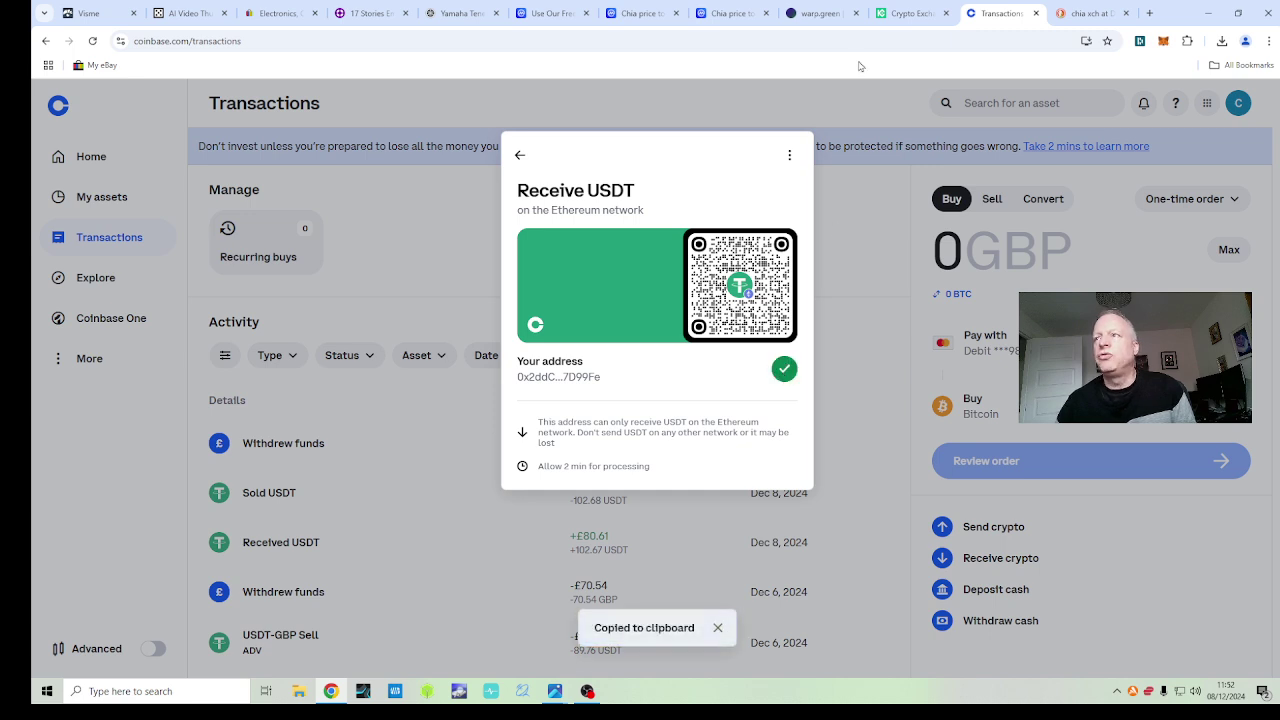
- Return to KuCoin, paste the copied Coinbase address as the withdrawal address, and set the network to ERC20 Ethereum(eth)
{"action": "left_click", "coordinate": [900, 13]}
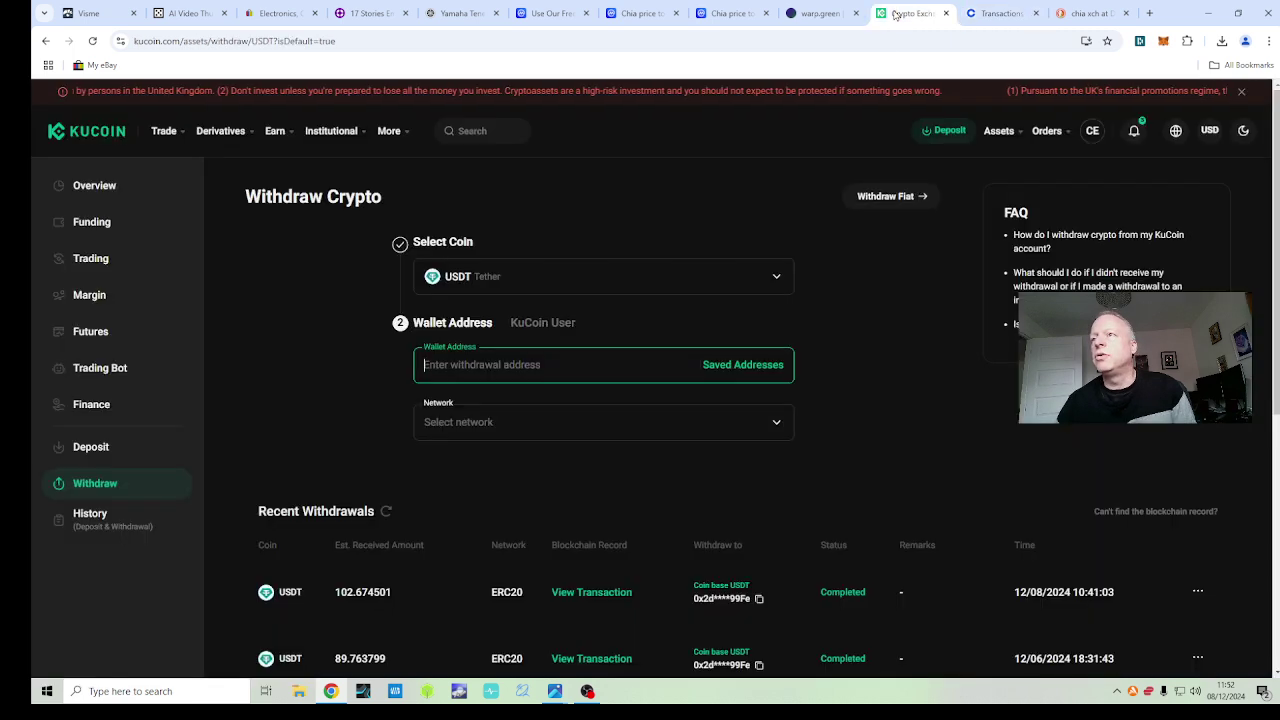
{"action": "right_click", "coordinate": [463, 362]}
{"action": "left_click", "coordinate": [445, 368]}
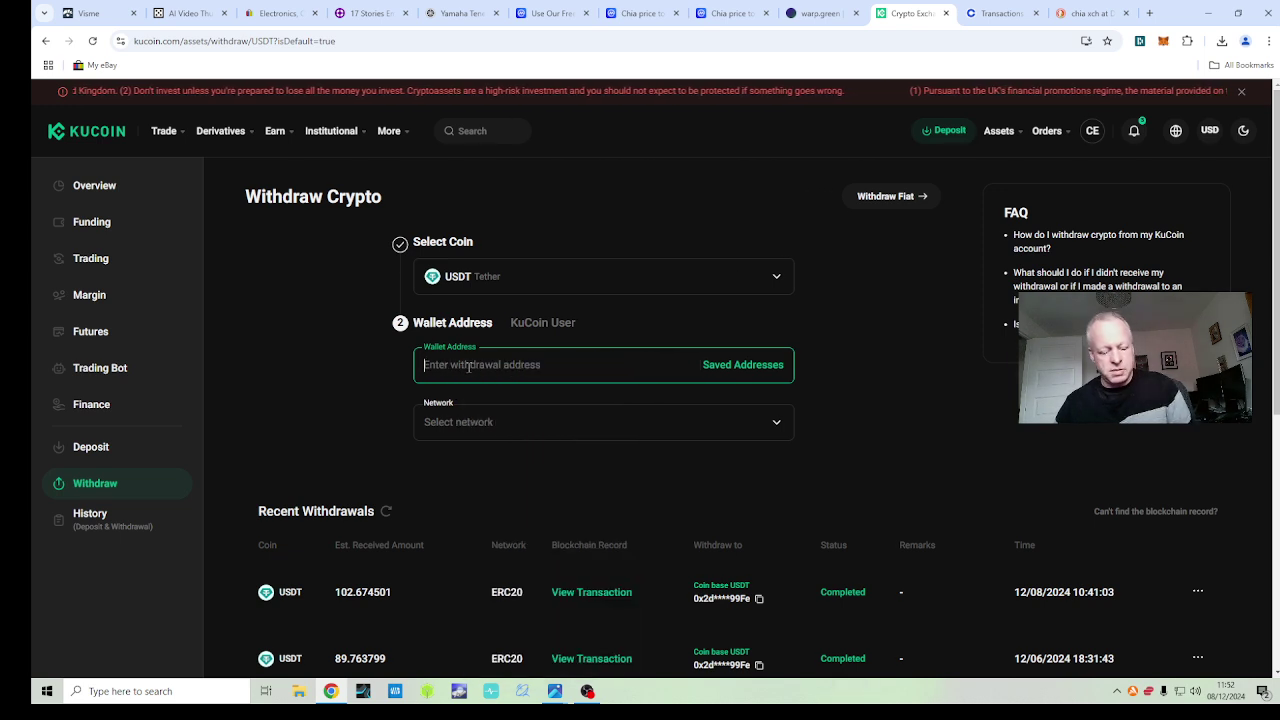
{"action": "key", "text": "ctrl+v"}
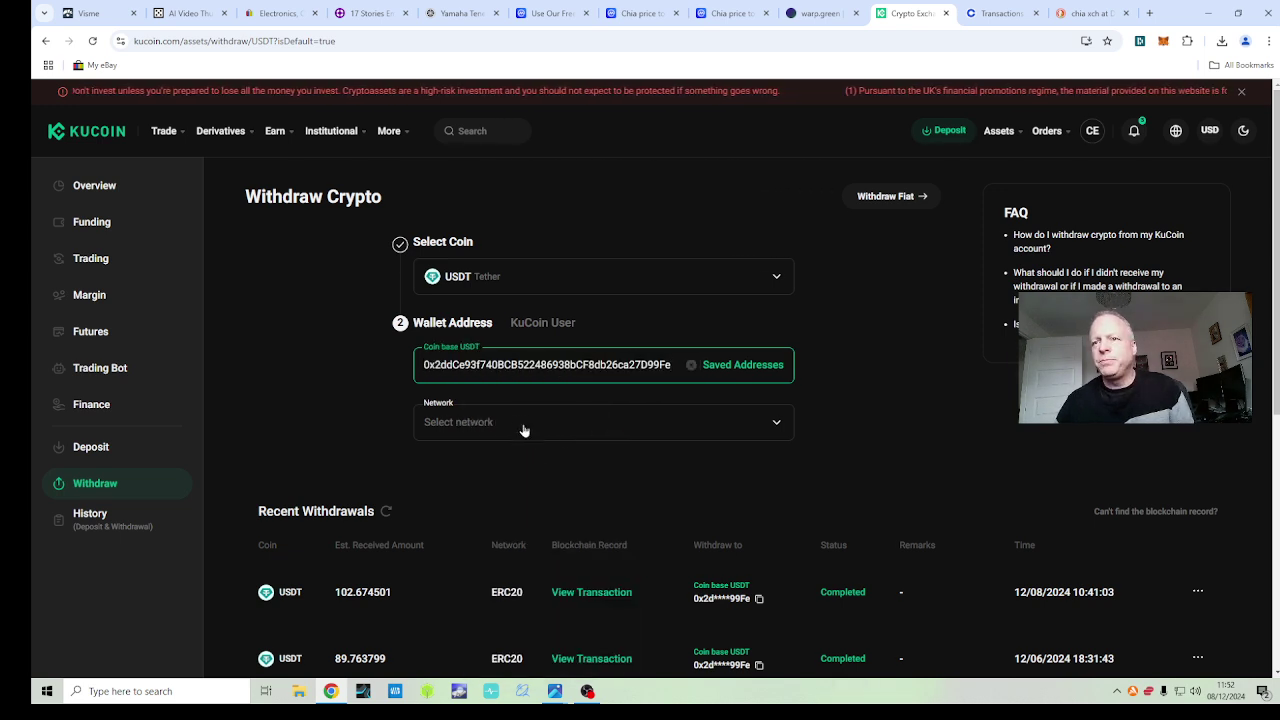
{"action": "left_click", "coordinate": [518, 424]}
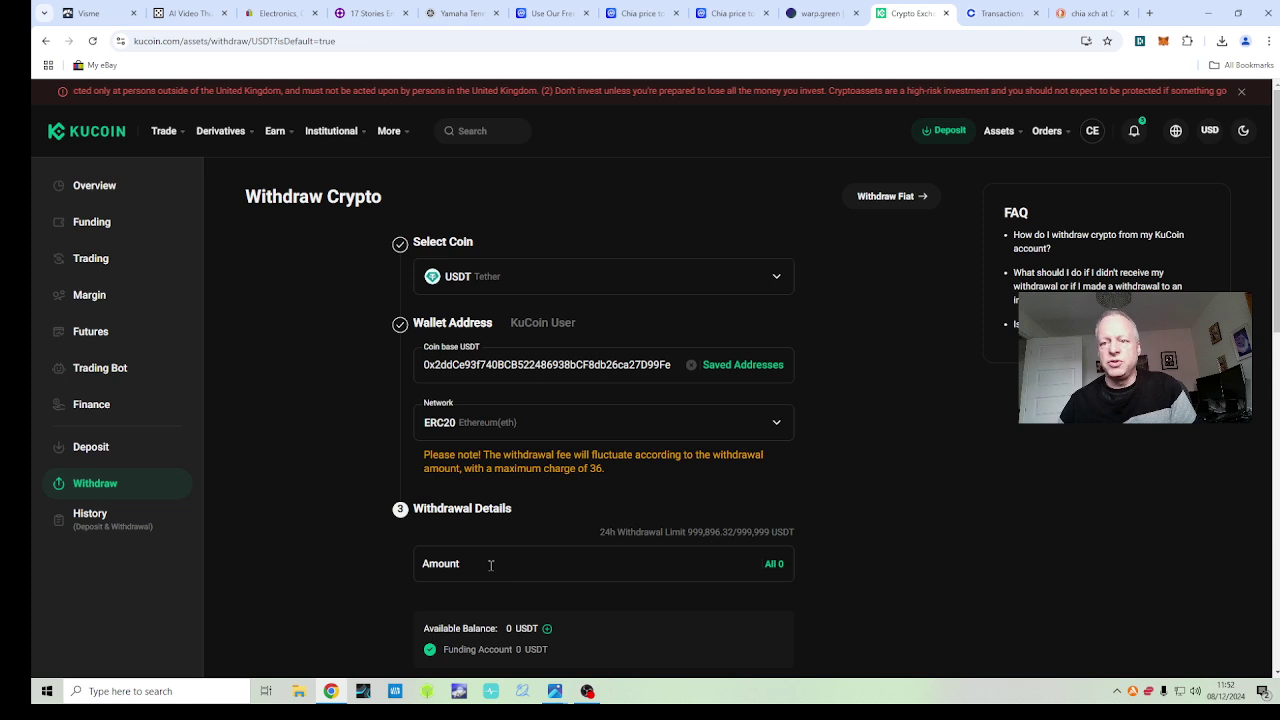
{"action": "scroll", "coordinate": [640, 614], "scroll_direction": "down", "scroll_amount": 2}
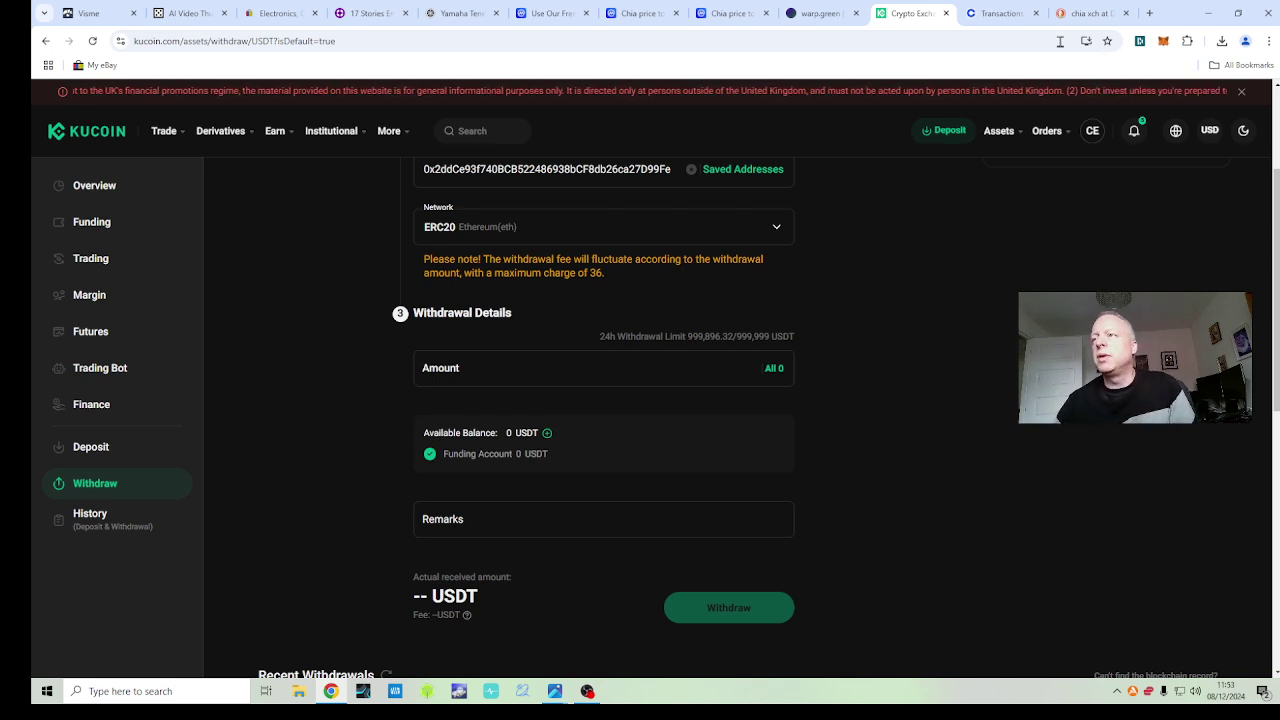
- Switch to Coinbase, close the USDT receiving dialog, and review the account's transaction activity and crypto asset balances
{"action": "left_click", "coordinate": [1000, 13]}
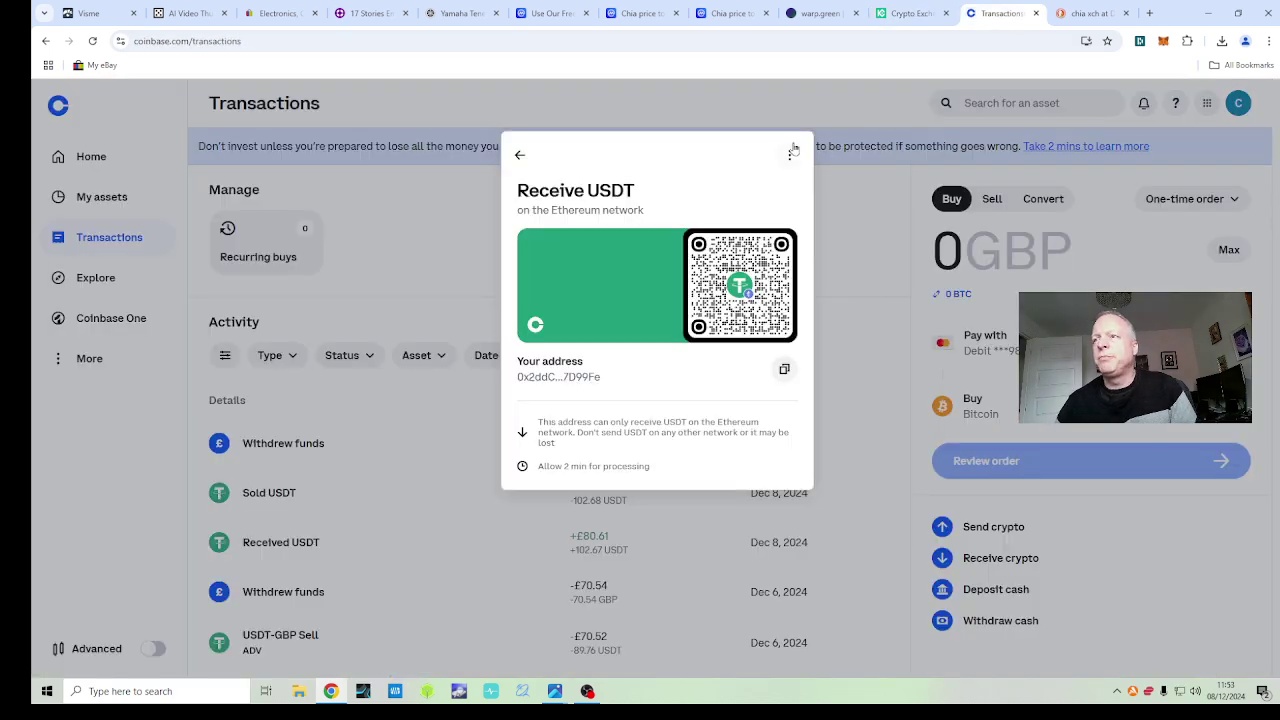
{"action": "left_click", "coordinate": [517, 156]}
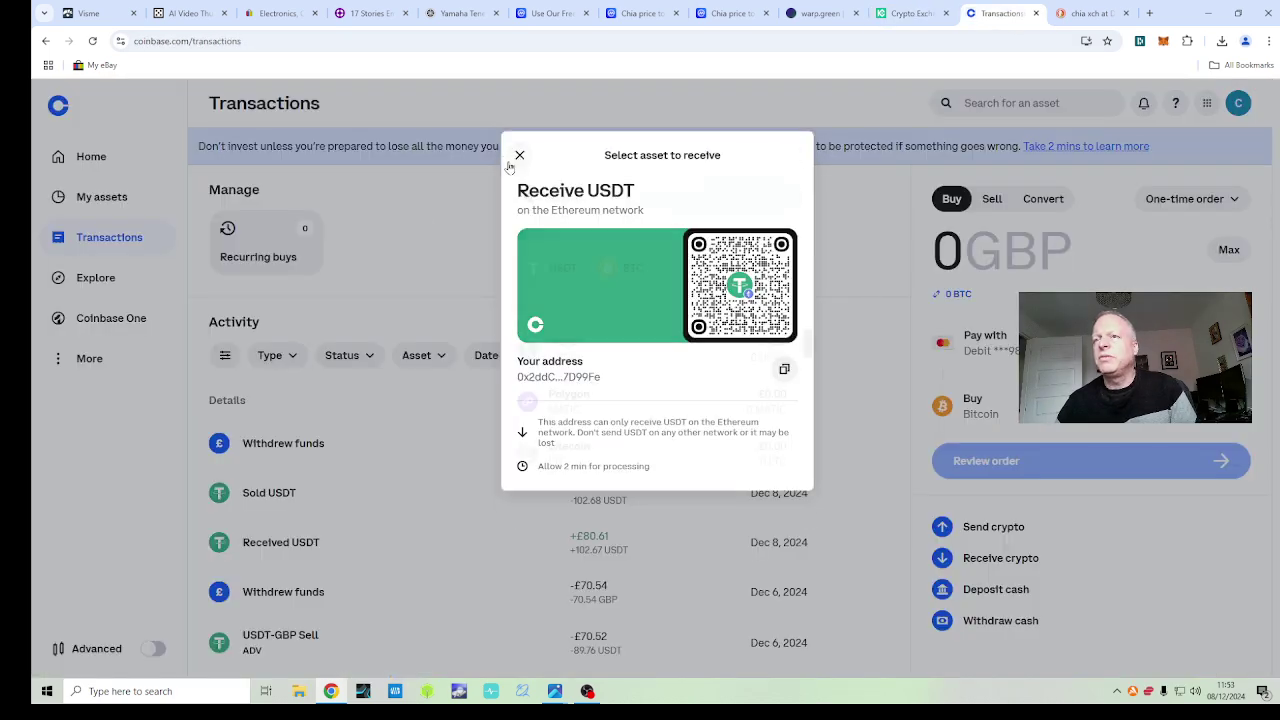
{"action": "left_click", "coordinate": [424, 214]}
{"action": "scroll", "coordinate": [420, 270], "scroll_direction": "down", "scroll_amount": 1}
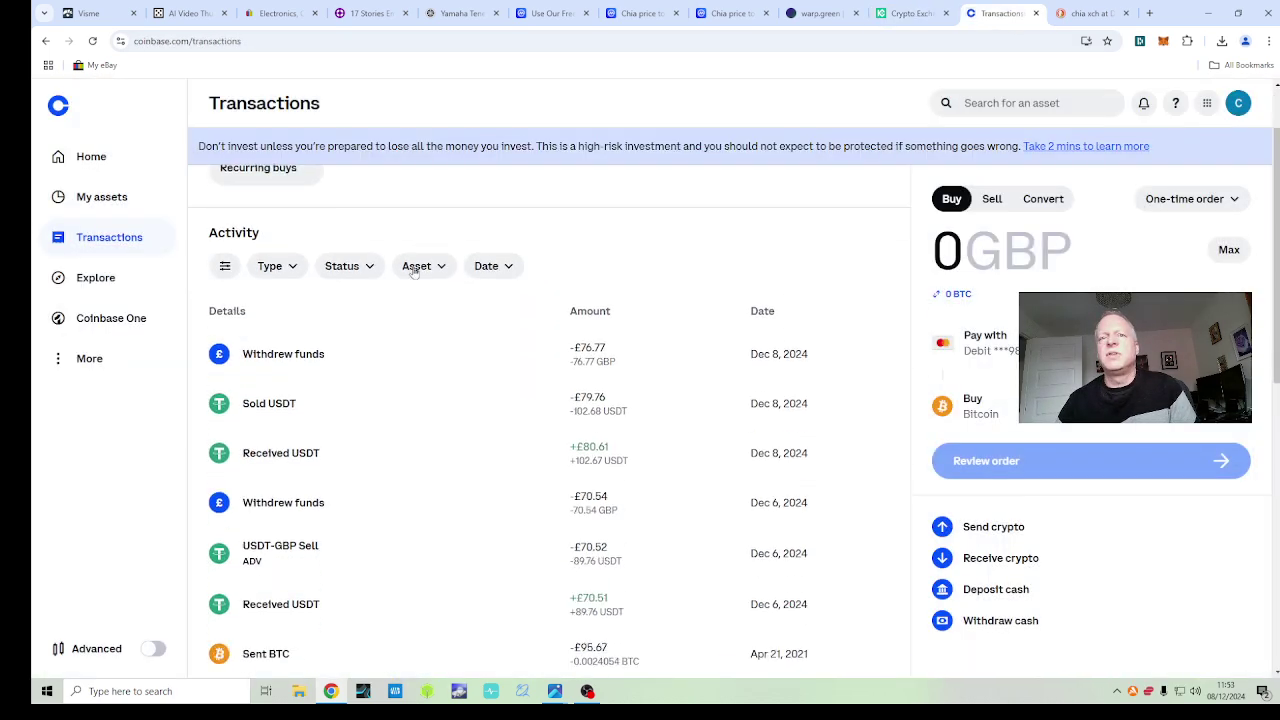
{"action": "scroll", "coordinate": [409, 271], "scroll_direction": "up", "scroll_amount": 2}
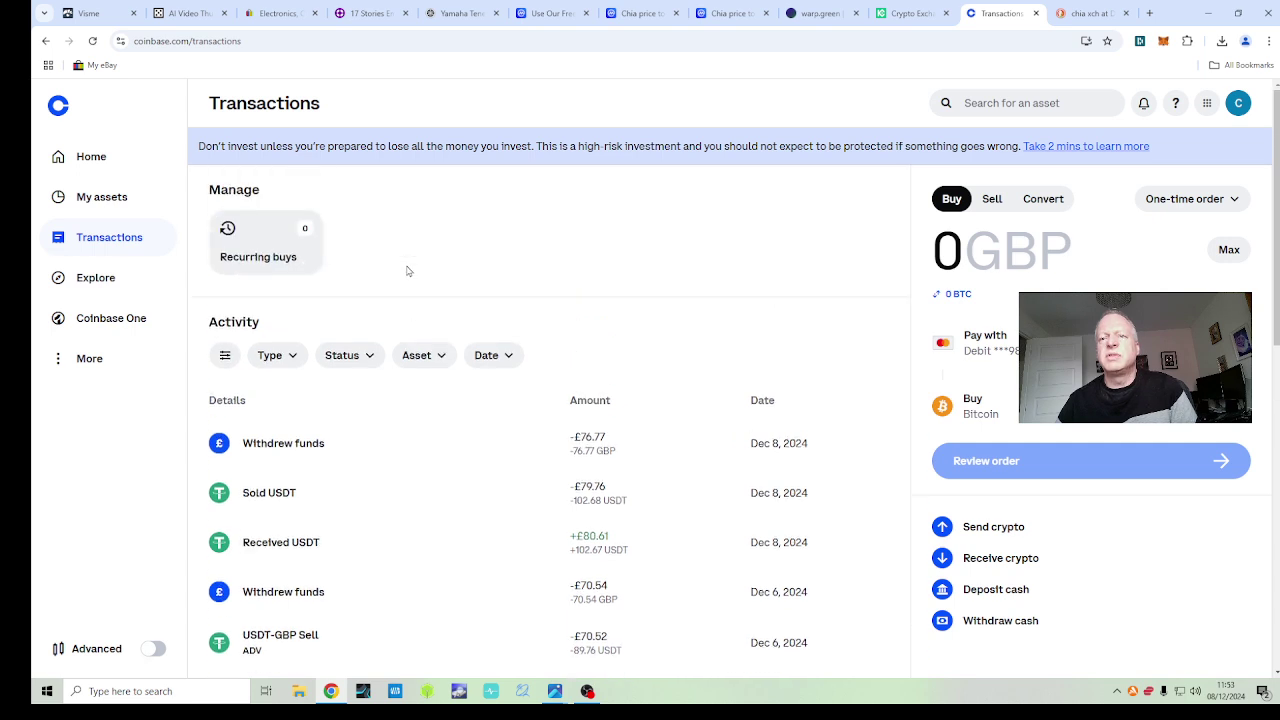
{"action": "left_click", "coordinate": [111, 200]}
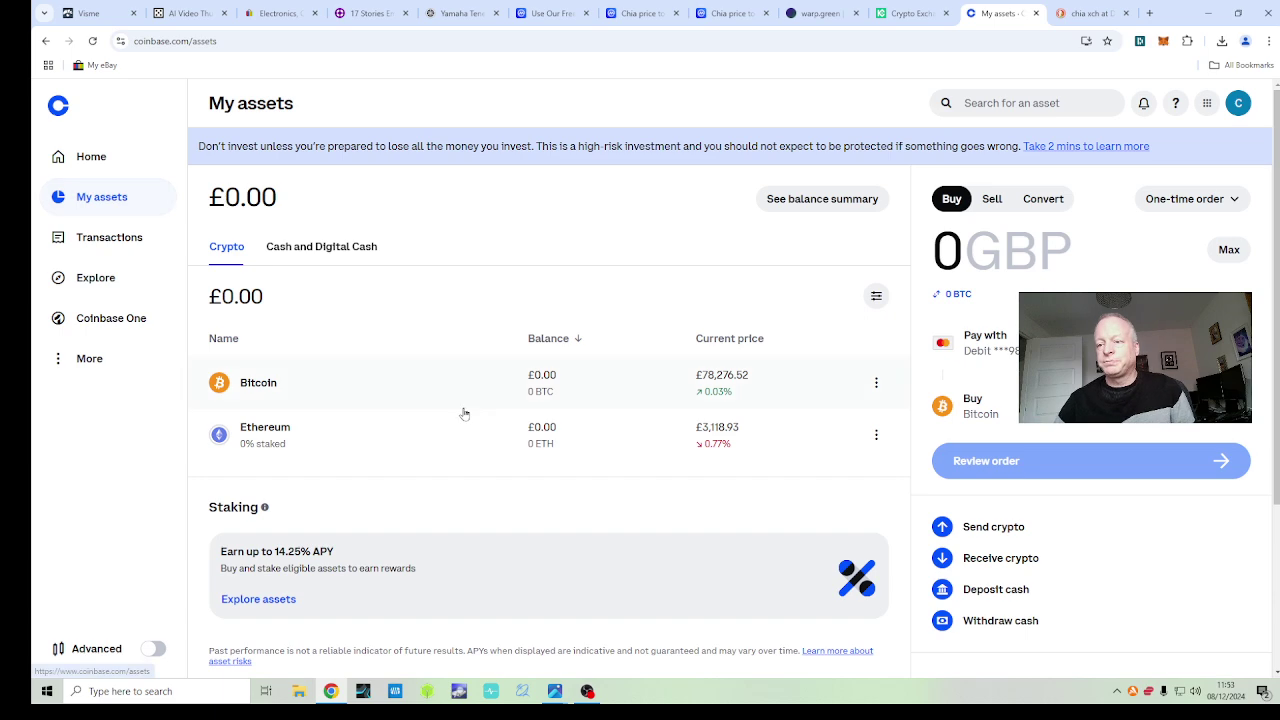
- Review the off-ramp XCH summary slide in Screen2.jpg and return to the Coinbase transactions
{"action": "mouse_move", "coordinate": [558, 692]}
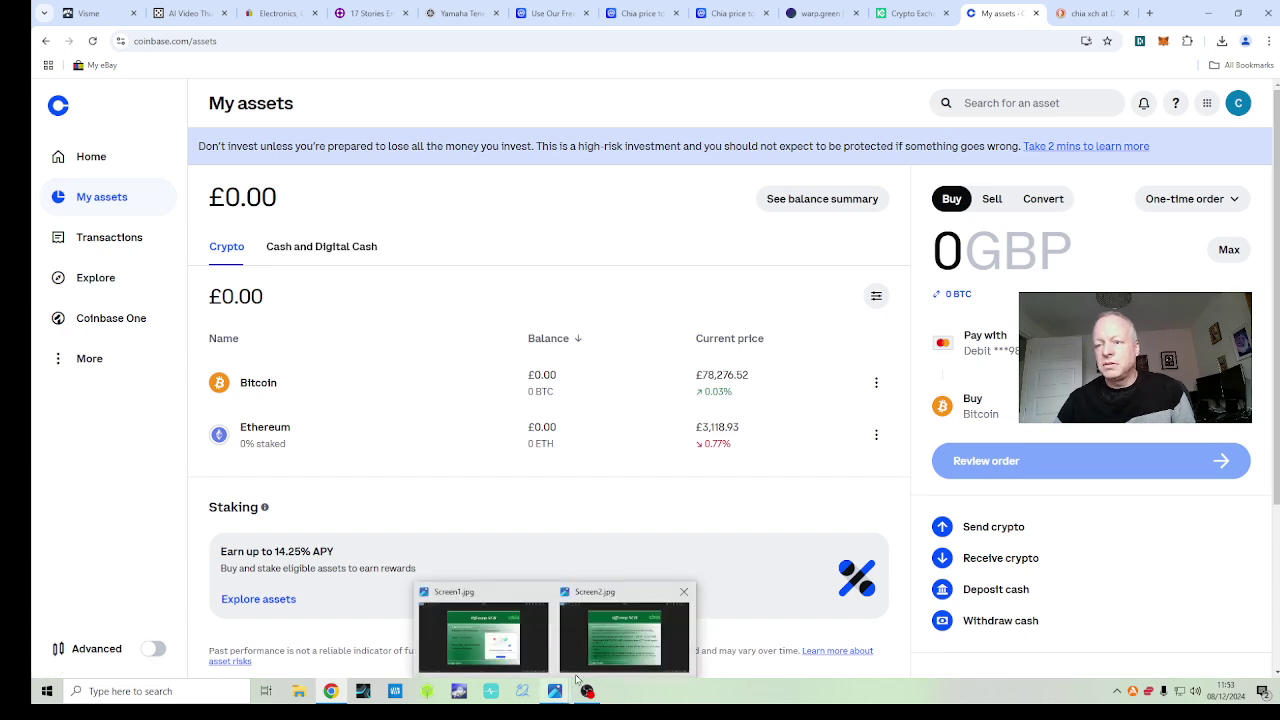
{"action": "left_click", "coordinate": [615, 630]}
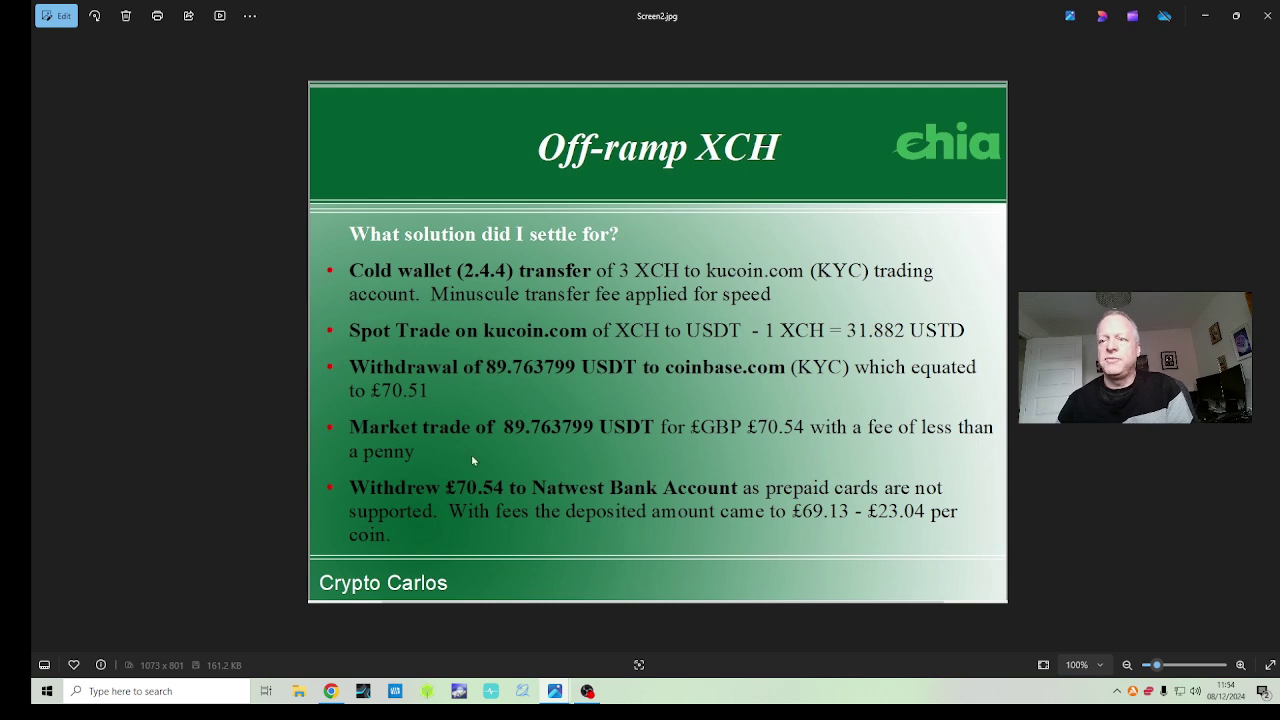
{"action": "left_click", "coordinate": [1205, 15]}
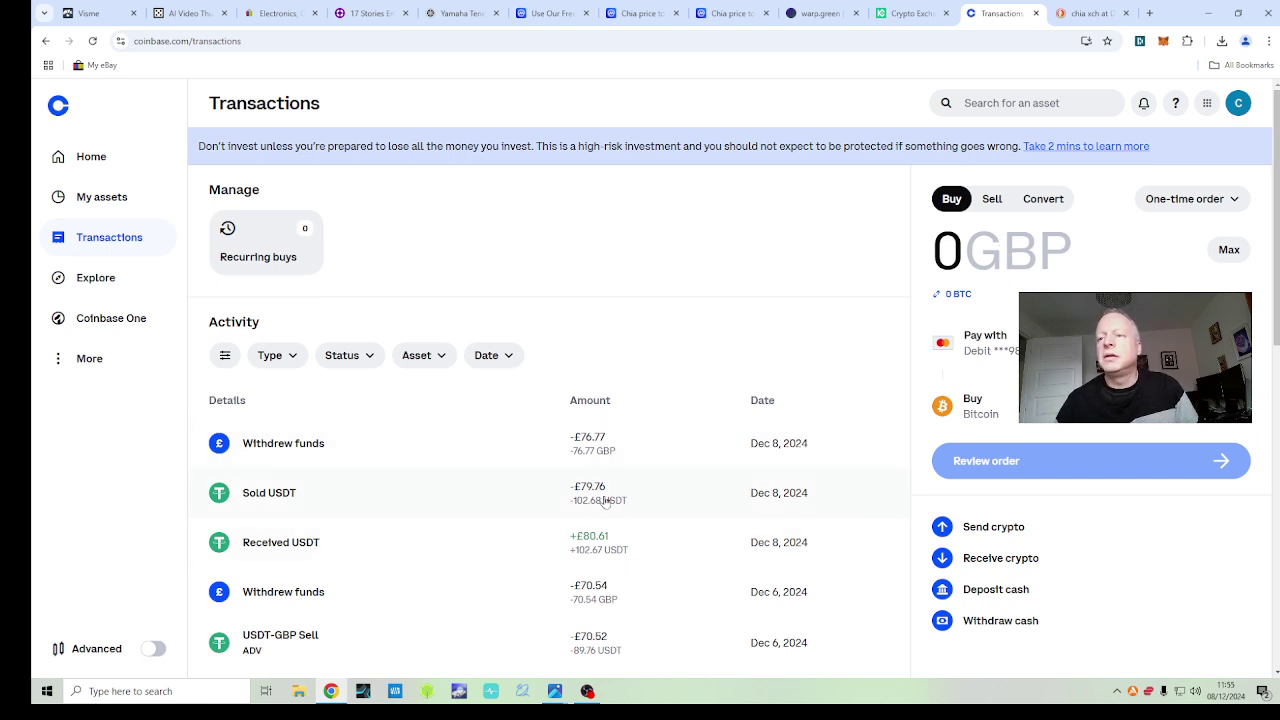
- Set the Coinbase order form to Sell and bring the Screen2.jpg summary slide back up in the image viewer
{"action": "left_click", "coordinate": [995, 200]}
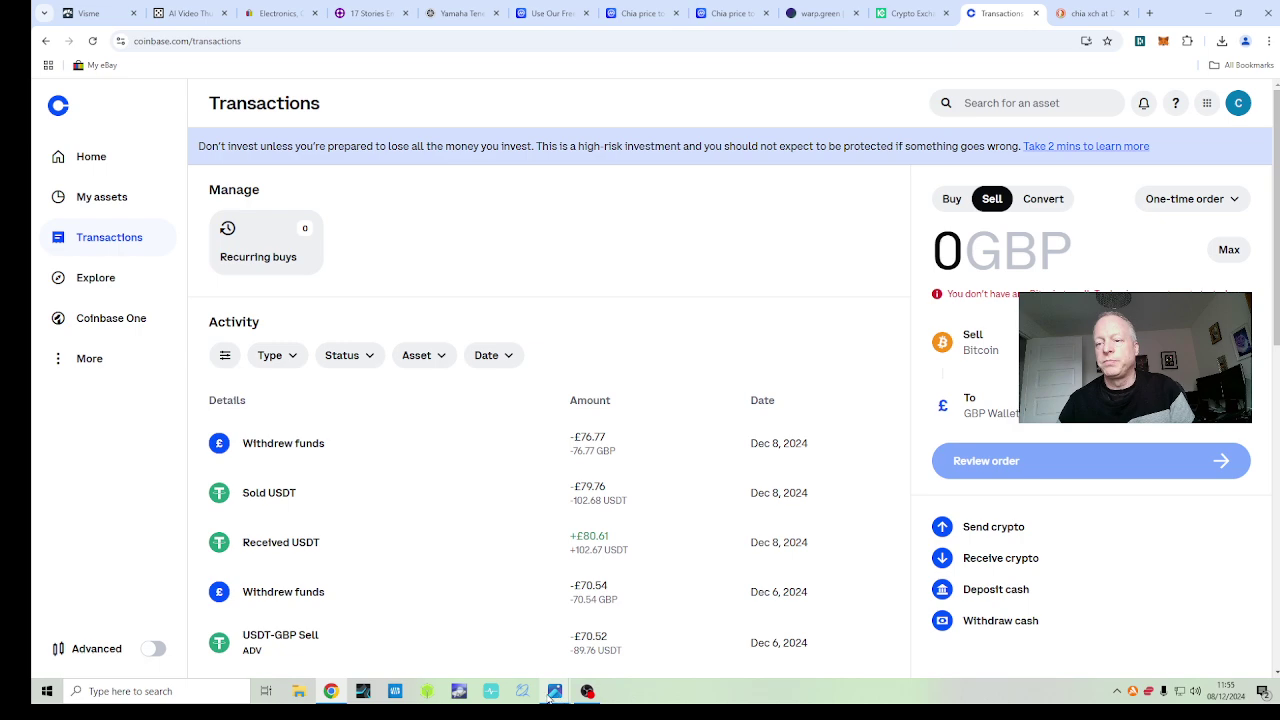
{"action": "mouse_move", "coordinate": [554, 699]}
{"action": "left_click", "coordinate": [610, 660]}
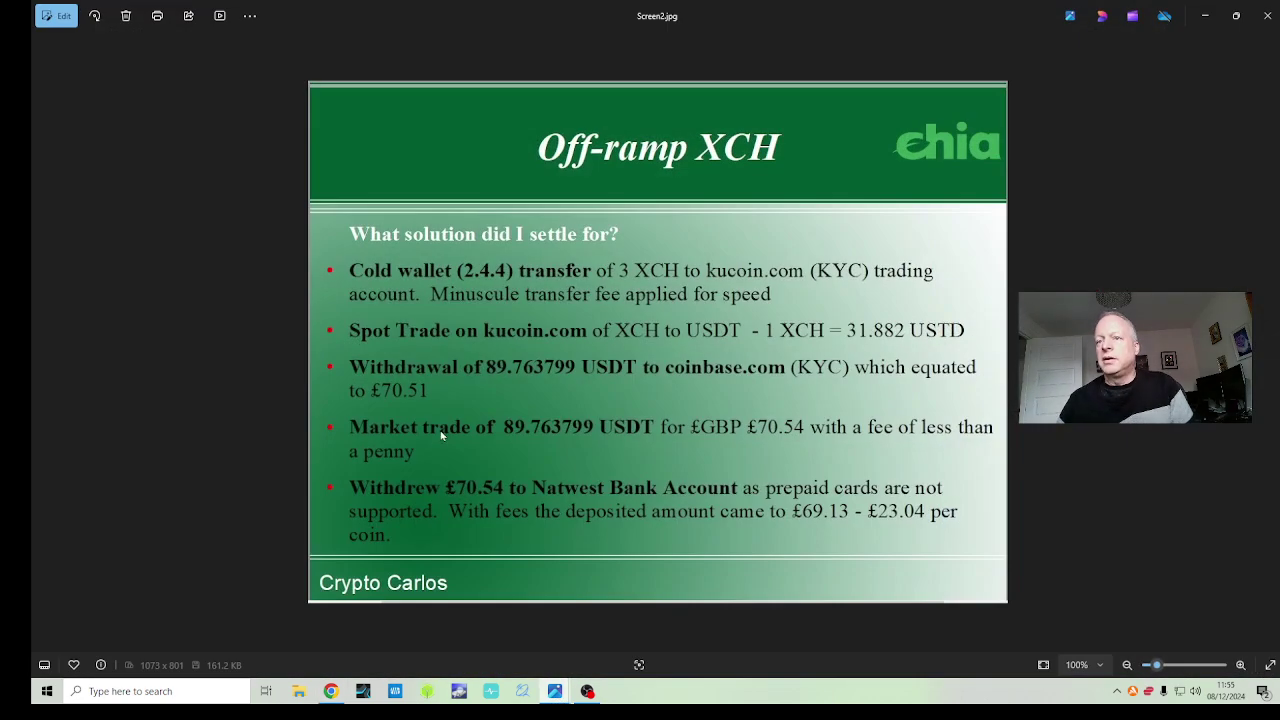